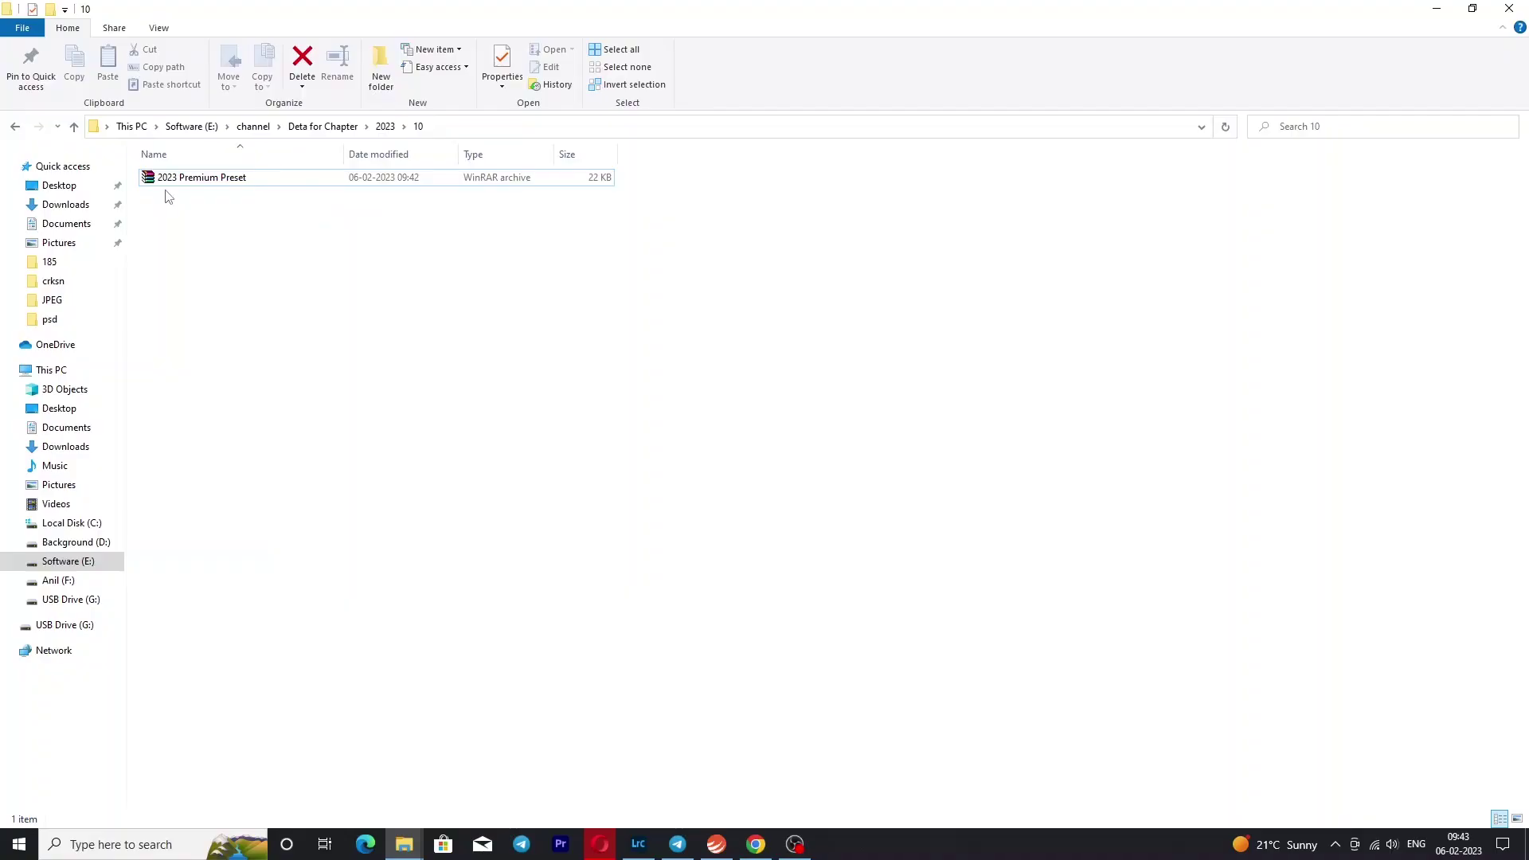
Extract the 2023 Premium Preset RAR using its password, then open the new extracted folder.
{"action": "left_click", "coordinate": [168, 185]}
{"action": "right_click", "coordinate": [167, 183]}
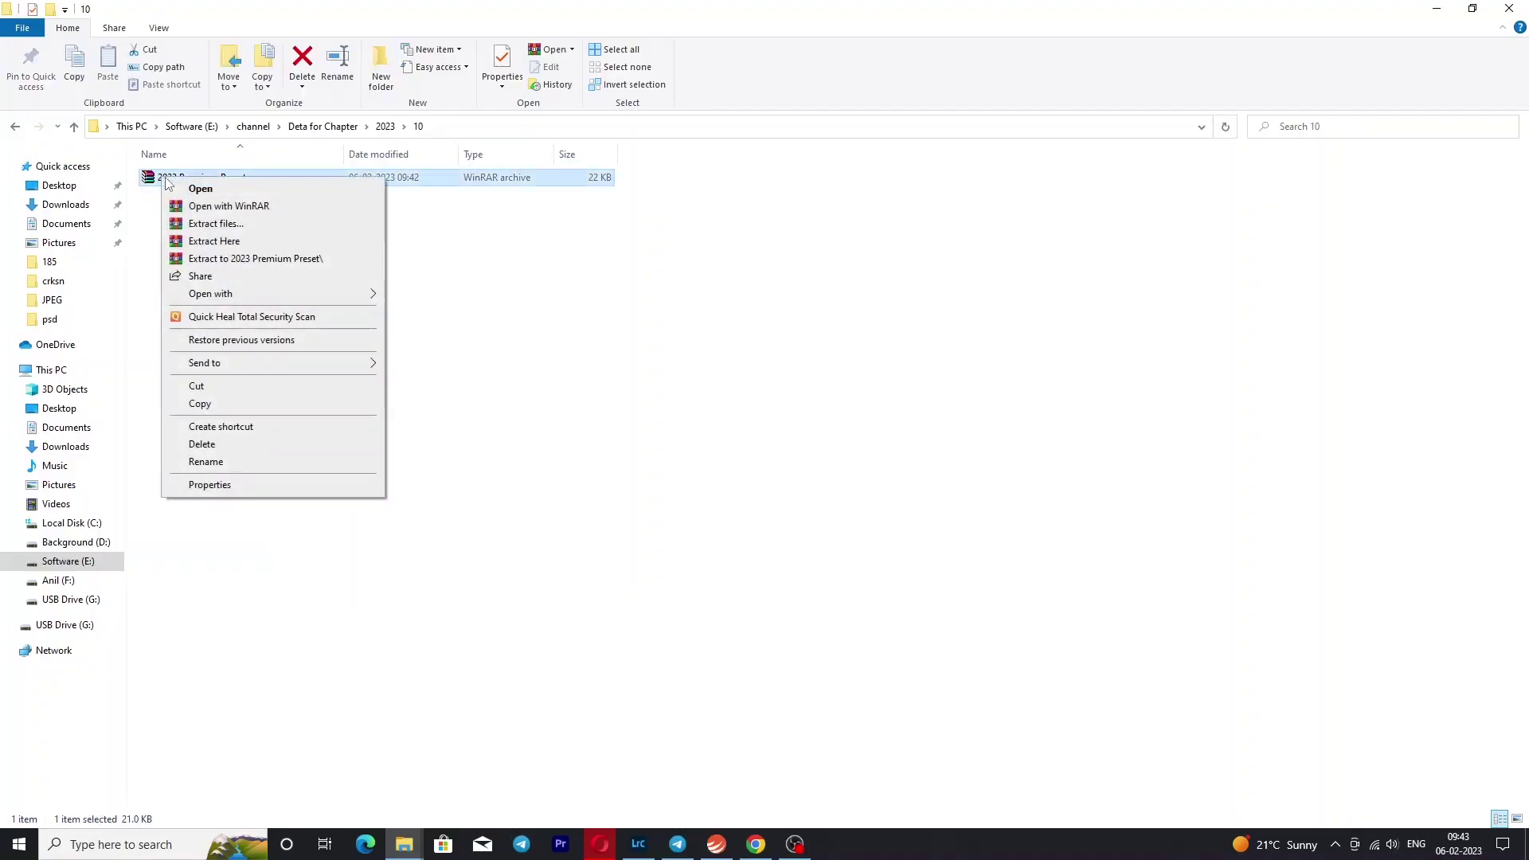
{"action": "left_click", "coordinate": [192, 223]}
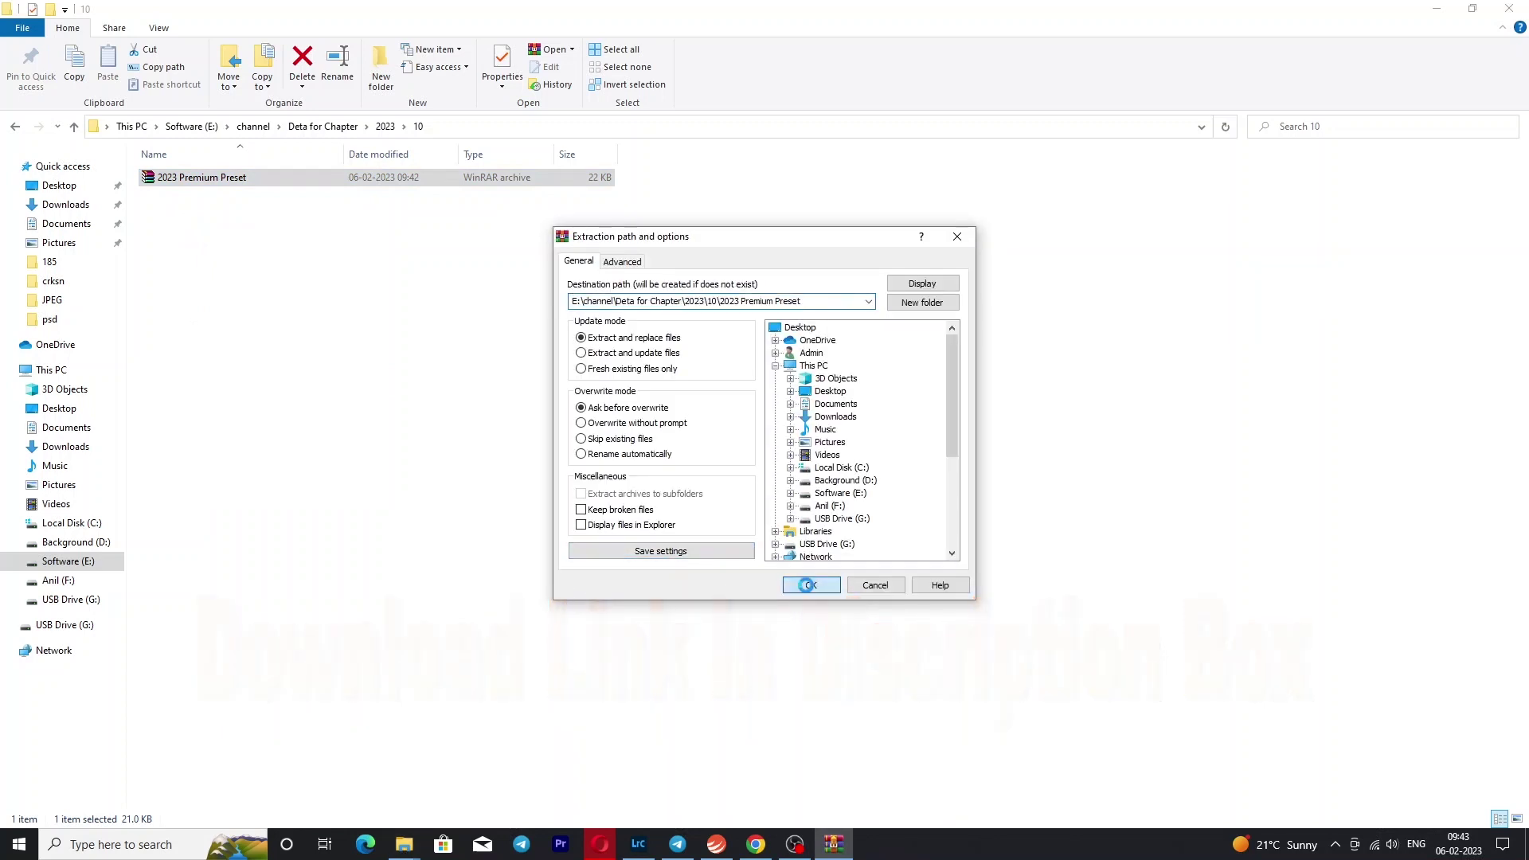
{"action": "left_click", "coordinate": [805, 586]}
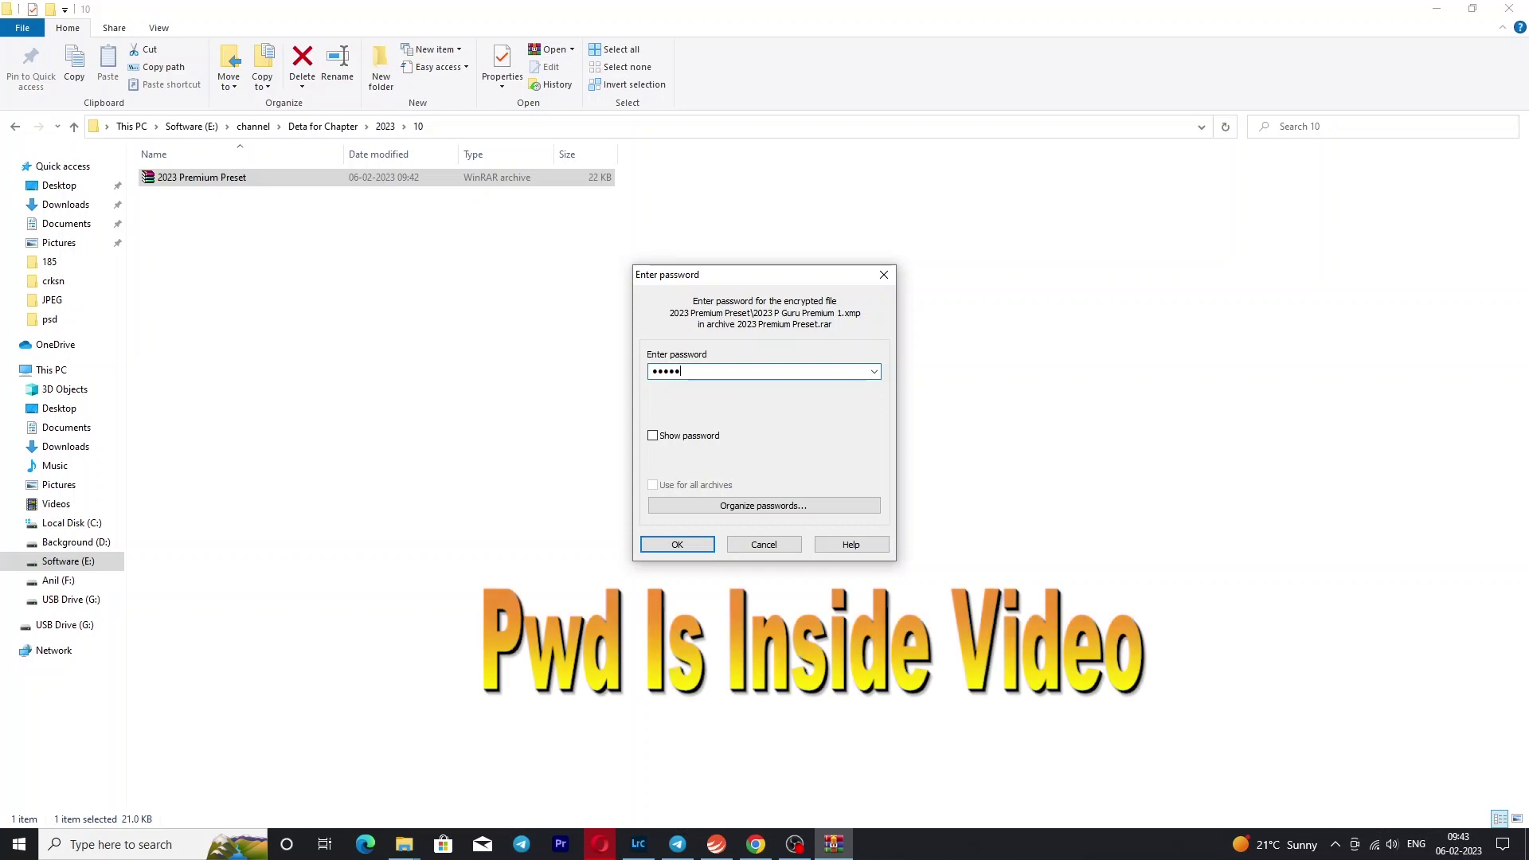
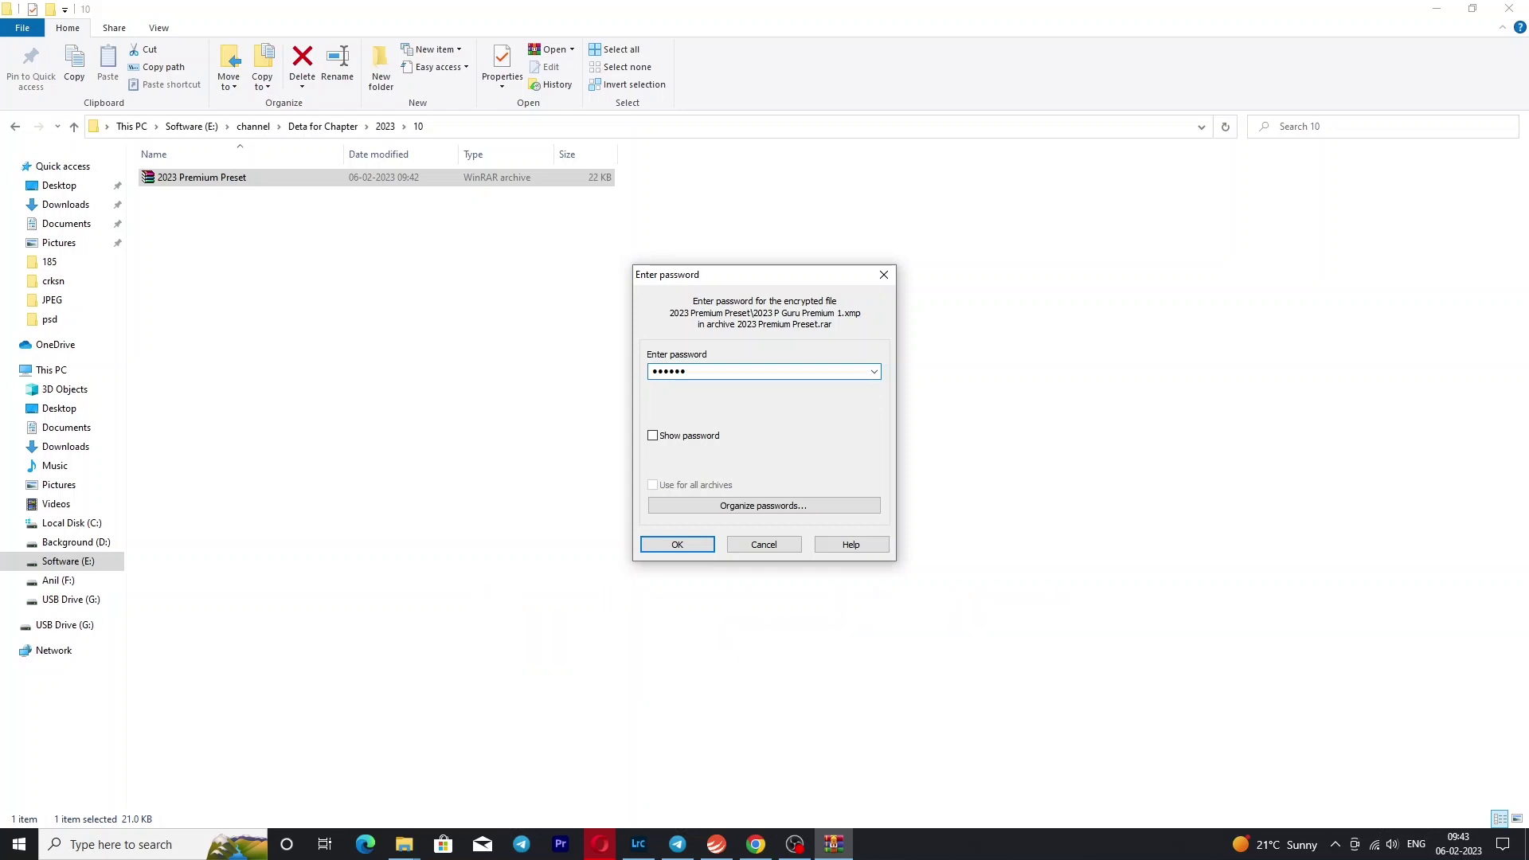
{"action": "left_click", "coordinate": [677, 543]}
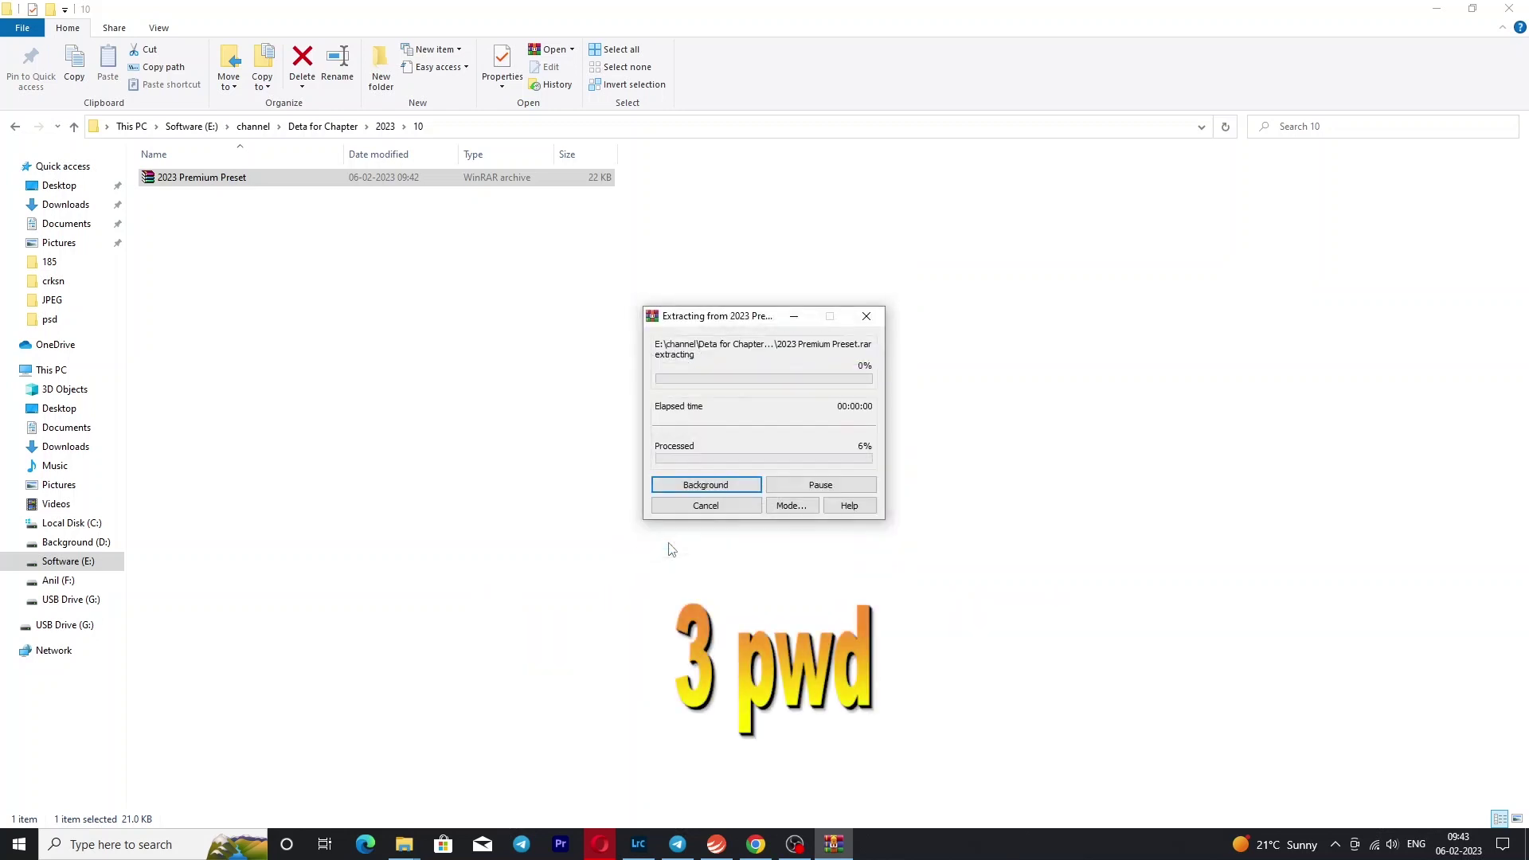
{"action": "left_click", "coordinate": [156, 180]}
{"action": "double_click", "coordinate": [156, 180]}
Open the inner folder, refresh to show the 14 XMP presets, and return to Lightroom Classic.
{"action": "double_click", "coordinate": [166, 182]}
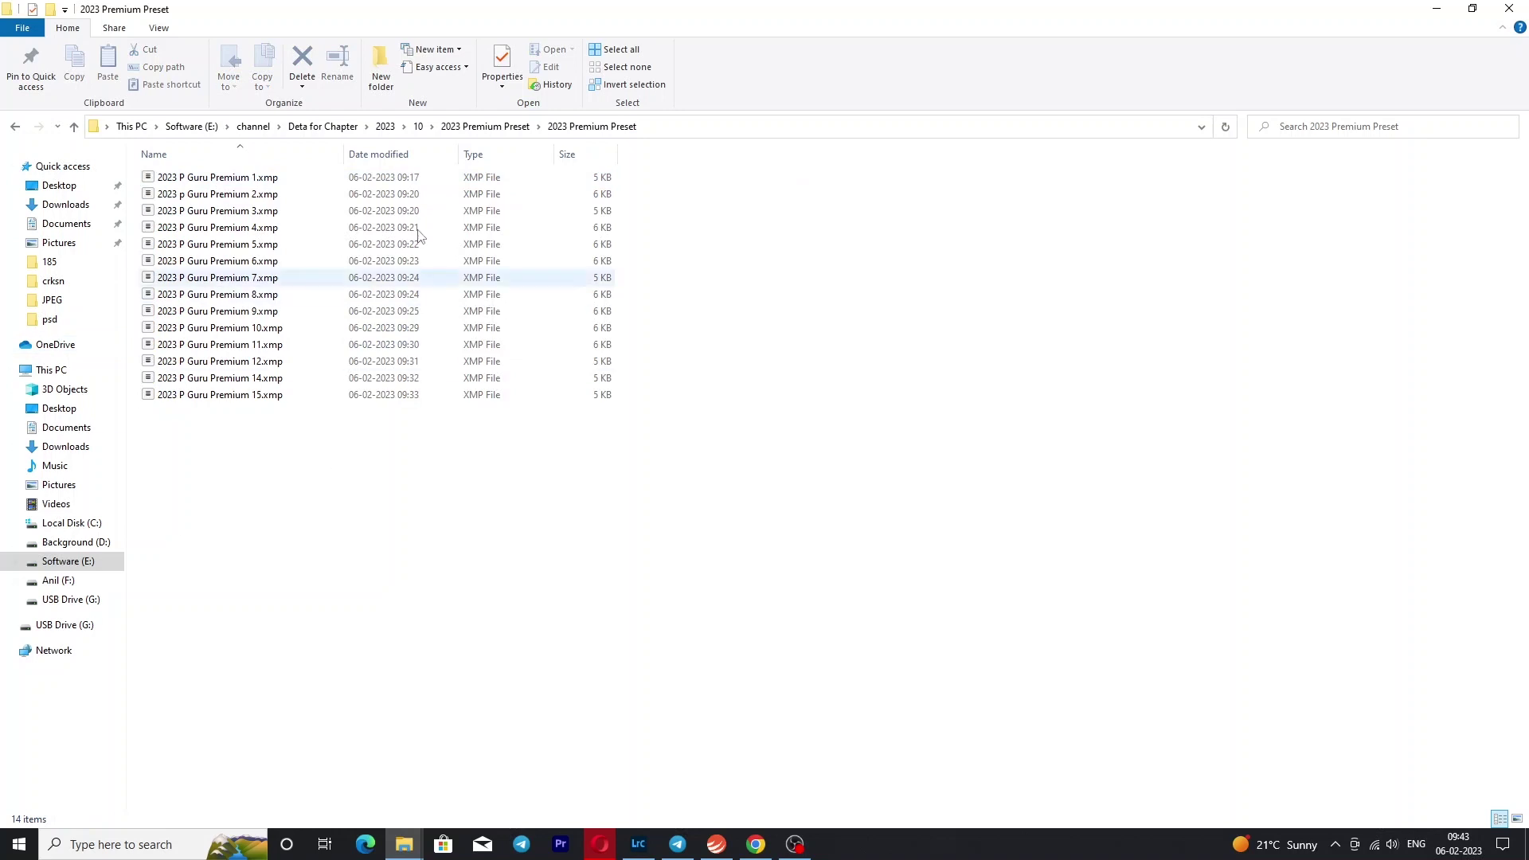
{"action": "right_click", "coordinate": [894, 299]}
{"action": "left_click", "coordinate": [932, 356]}
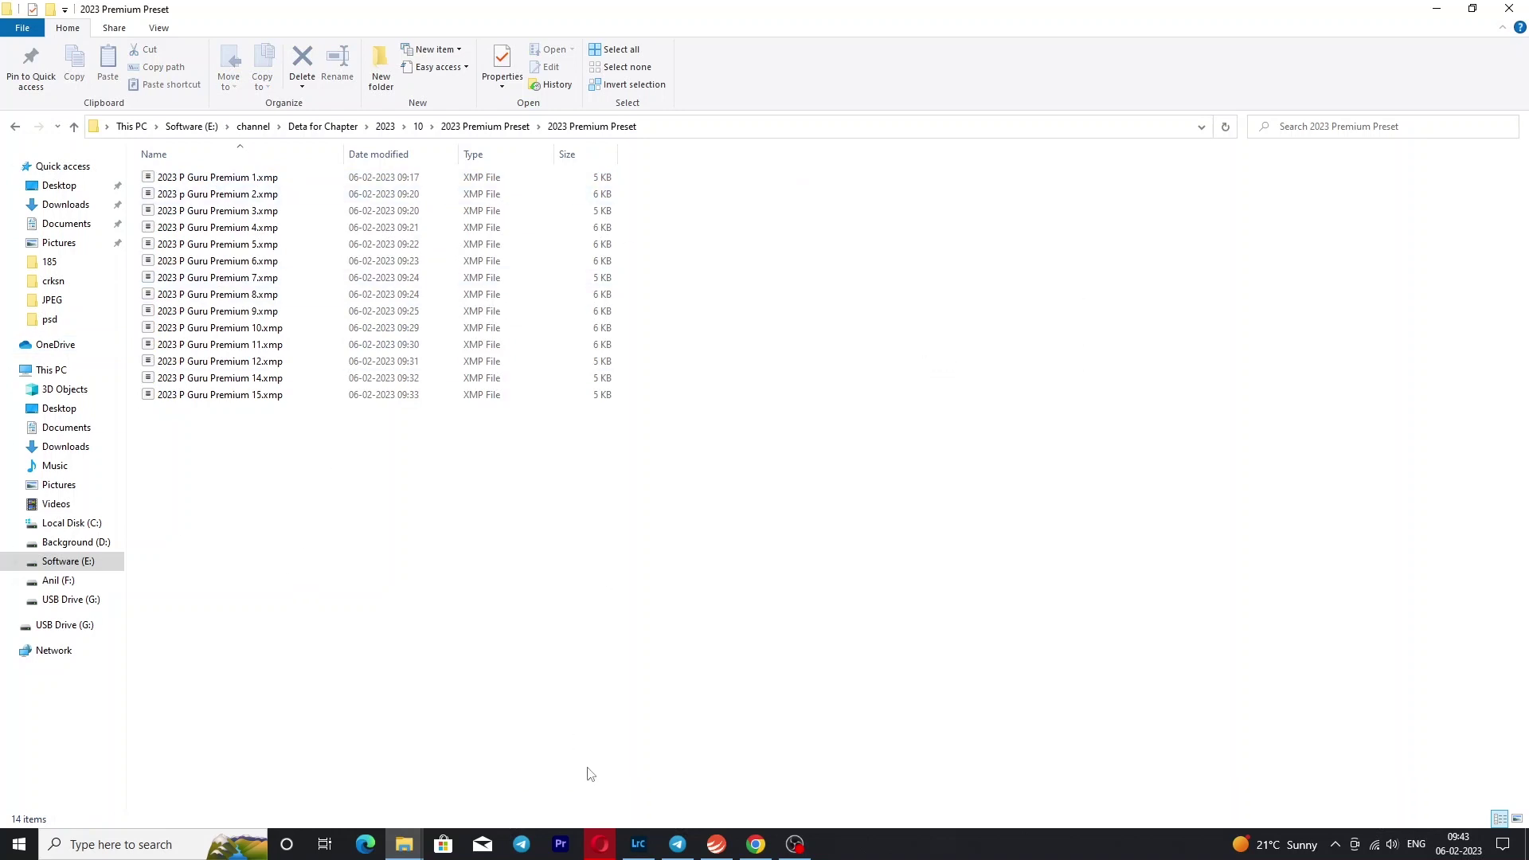
{"action": "left_click", "coordinate": [638, 844]}
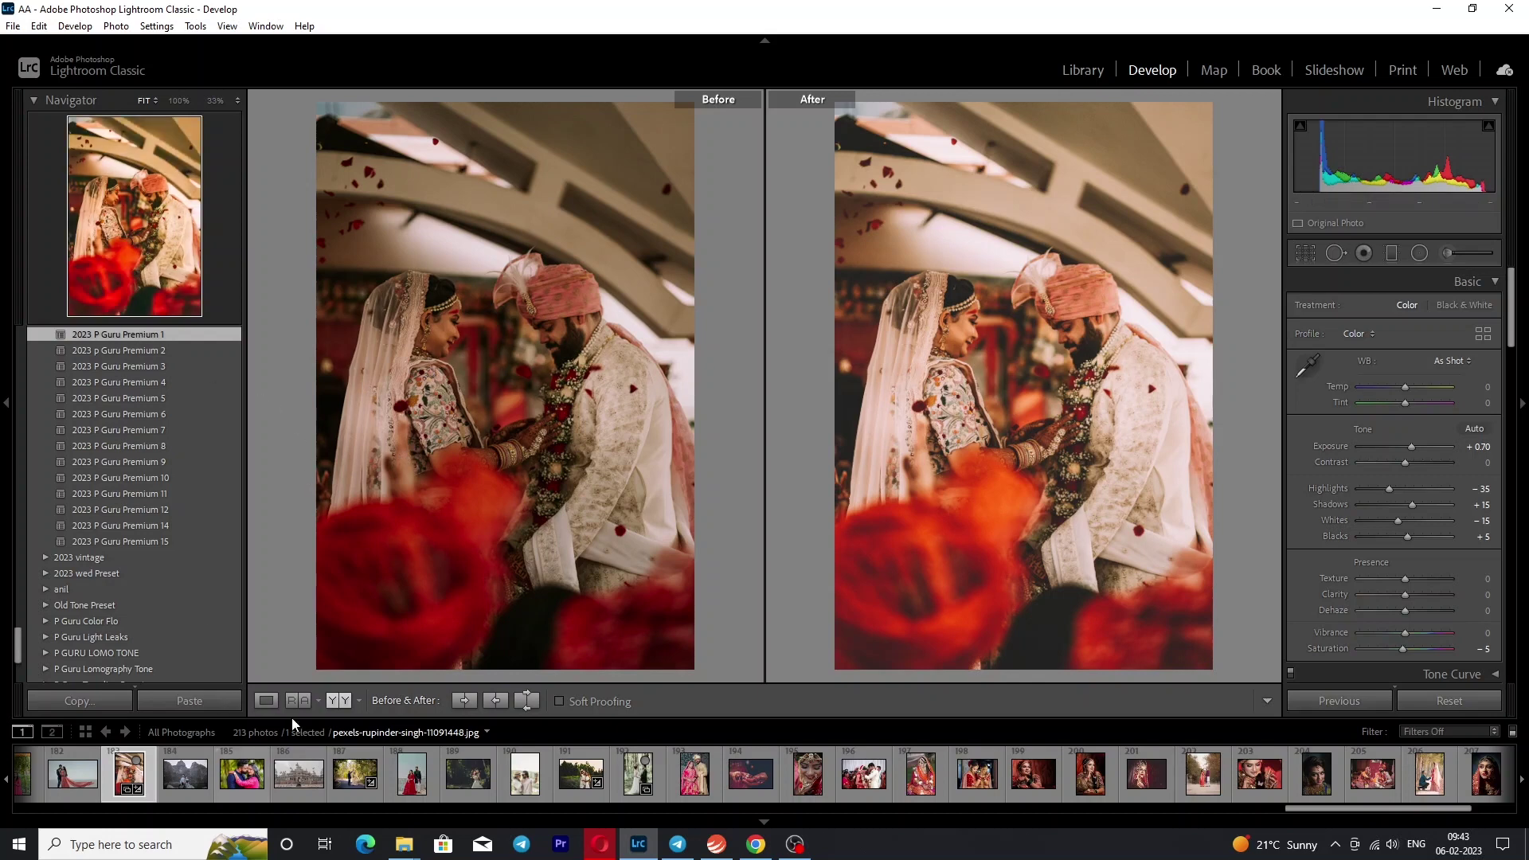
In Loupe view, set Premium 1's exposure to +1.23 and contrast -21, and compare before/after.
{"action": "left_click", "coordinate": [266, 700]}
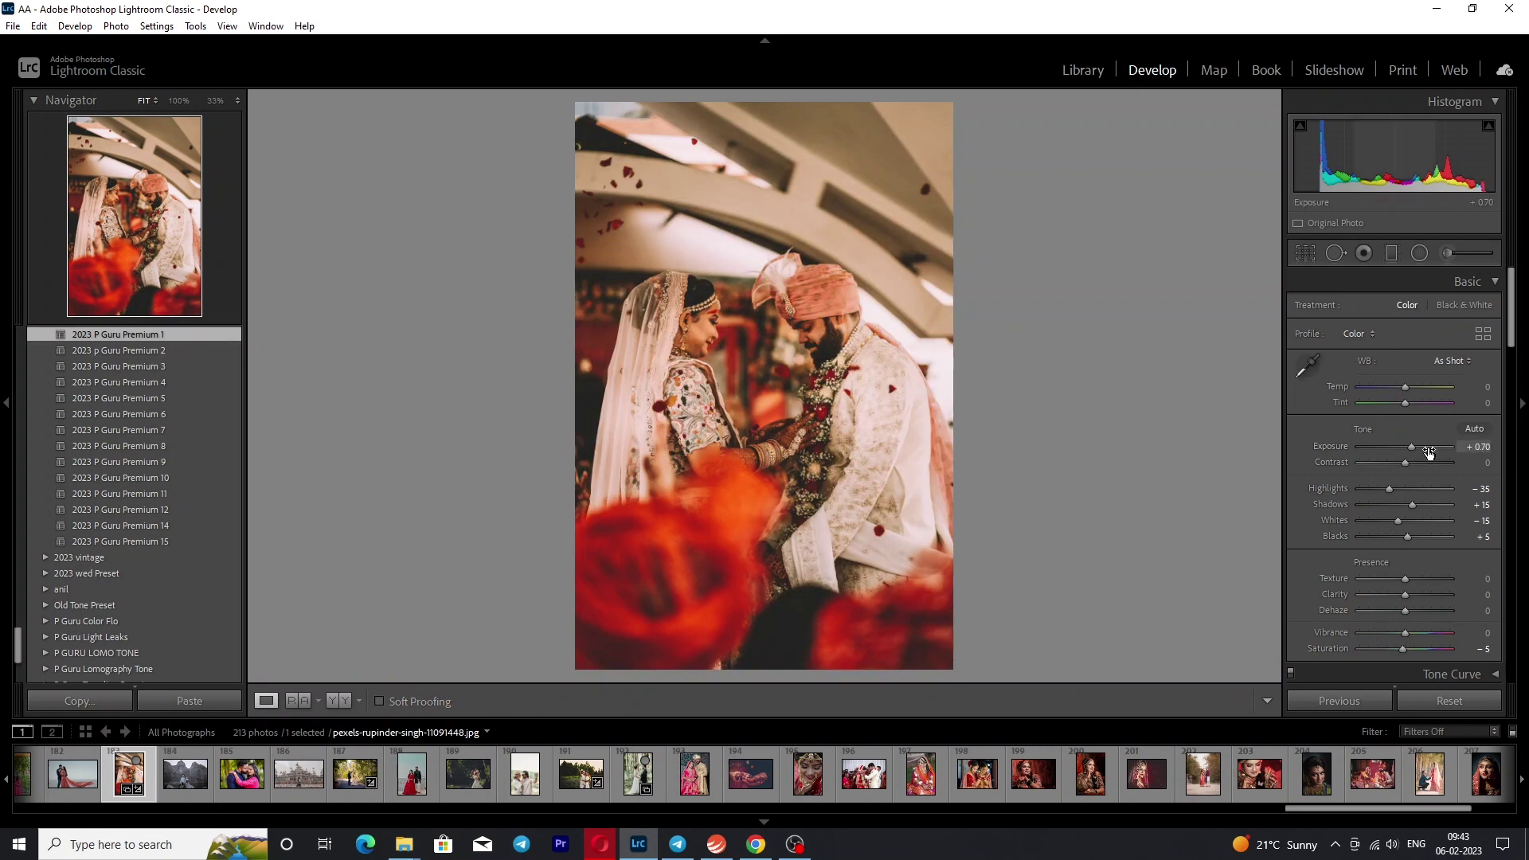
{"action": "left_click_drag", "start_coordinate": [1412, 452], "coordinate": [1399, 469]}
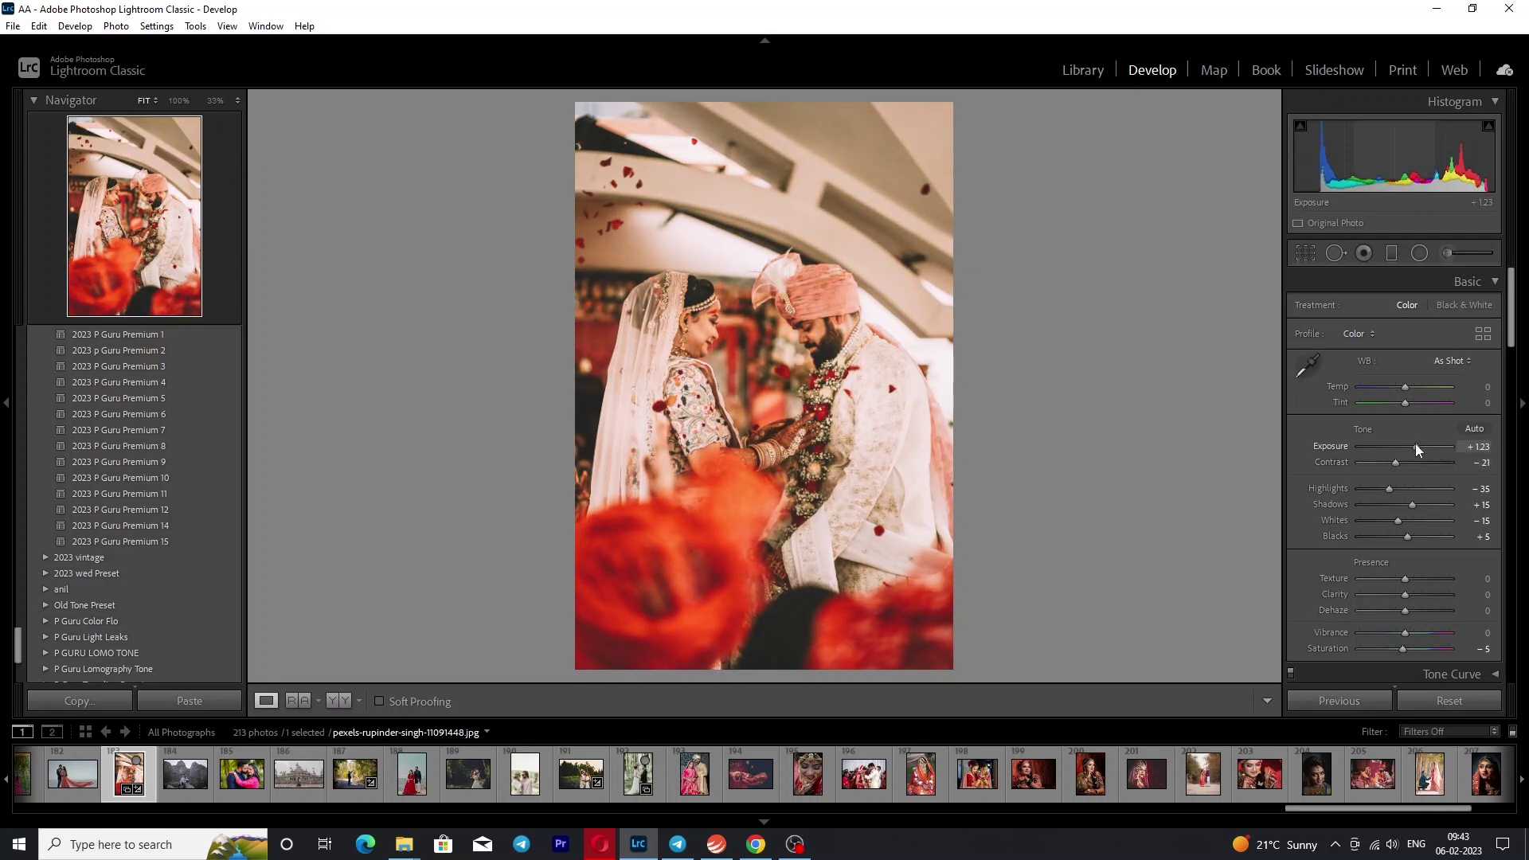
{"action": "left_click", "coordinate": [332, 703]}
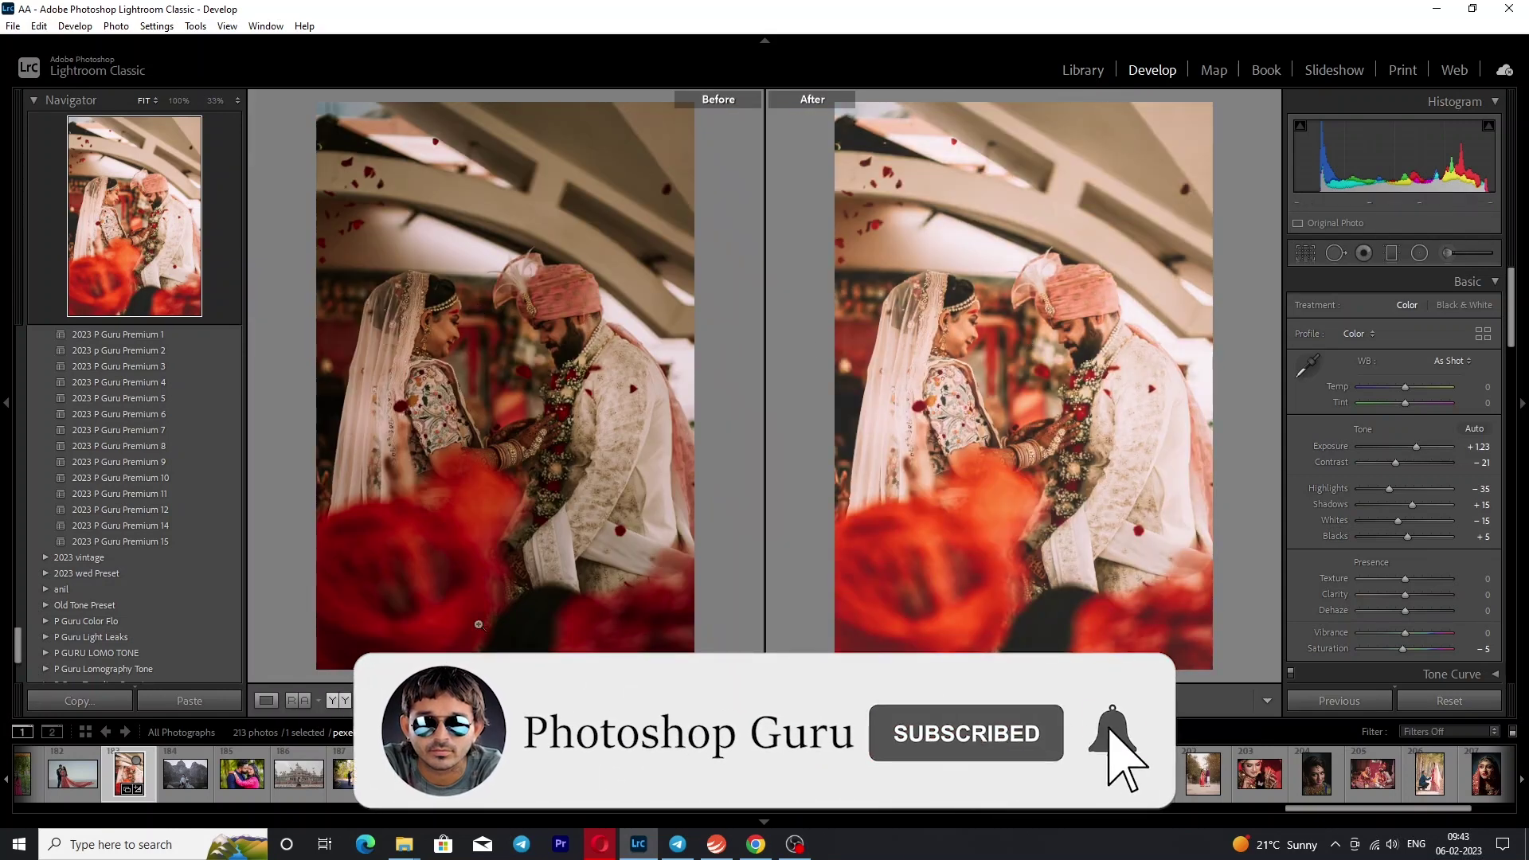
{"action": "left_click", "coordinate": [266, 700]}
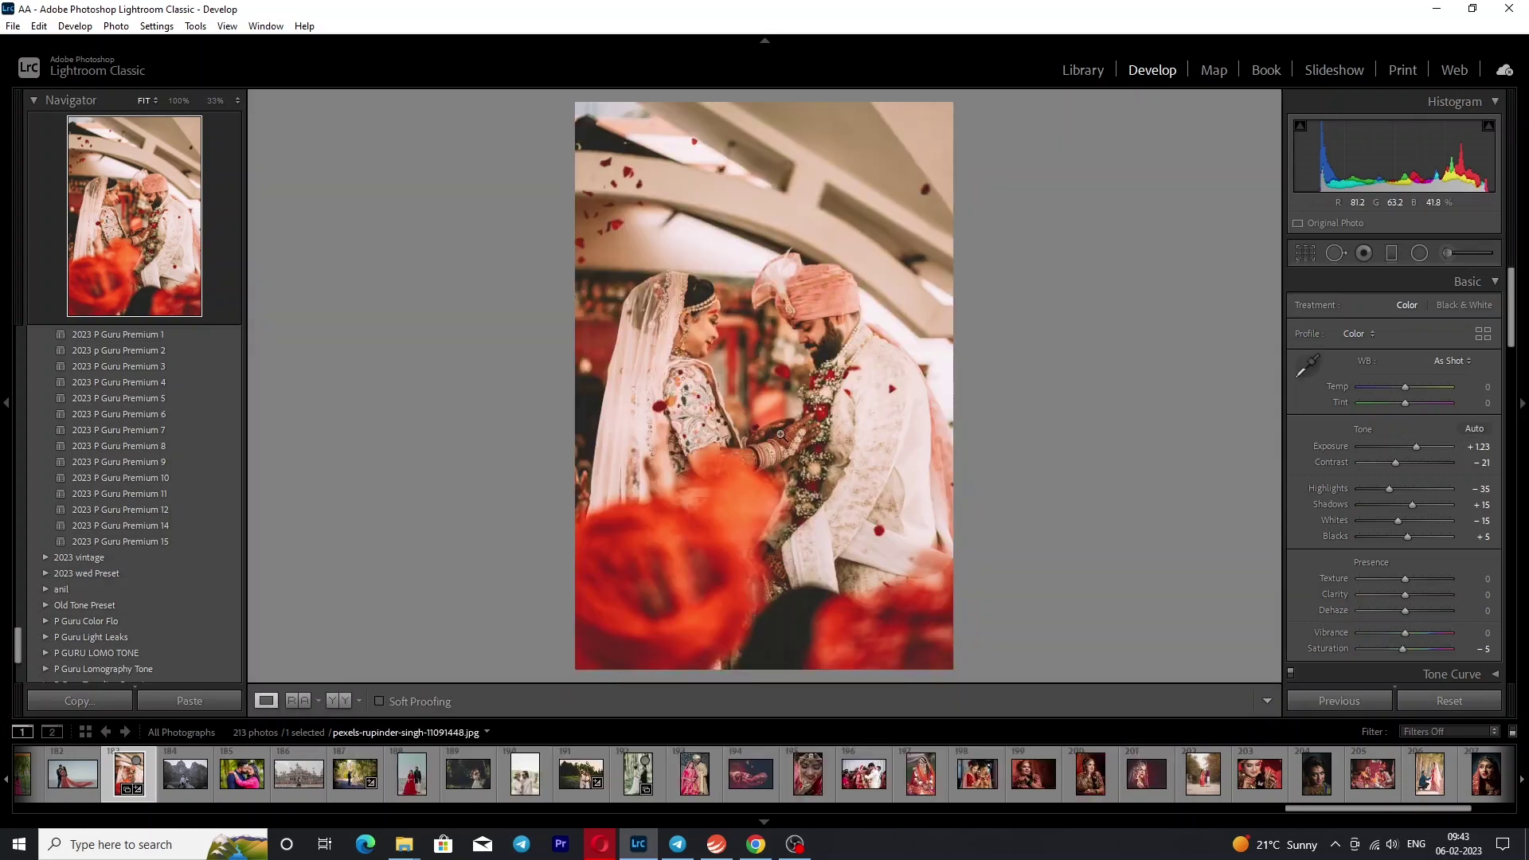
Apply Premium 2 and set exposure +0.88, shadows +47 and contrast +40.
{"action": "left_click", "coordinate": [157, 353]}
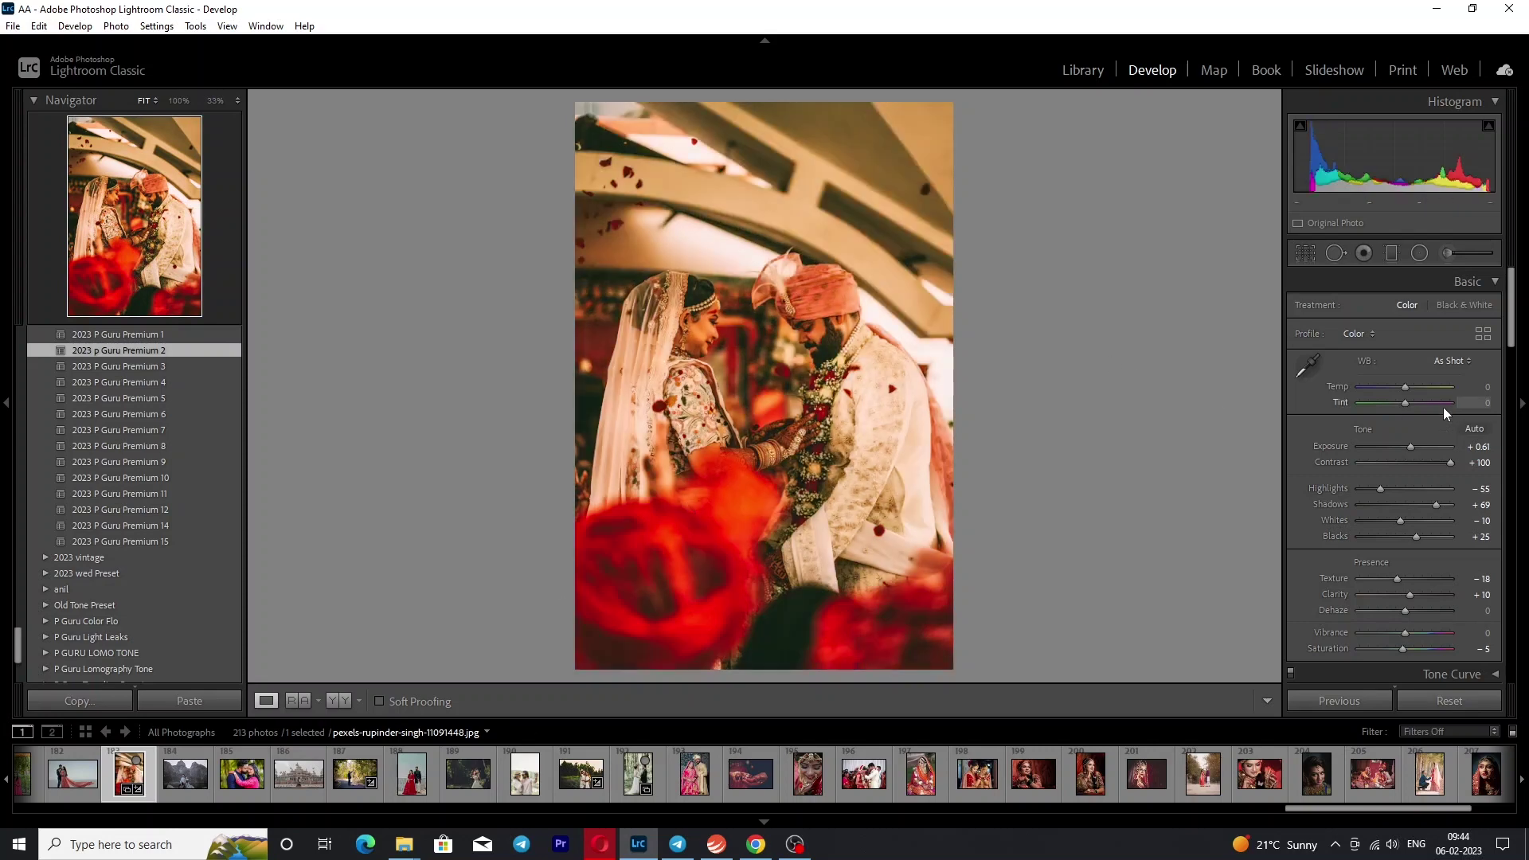
{"action": "left_click_drag", "start_coordinate": [1410, 446], "coordinate": [1413, 445]}
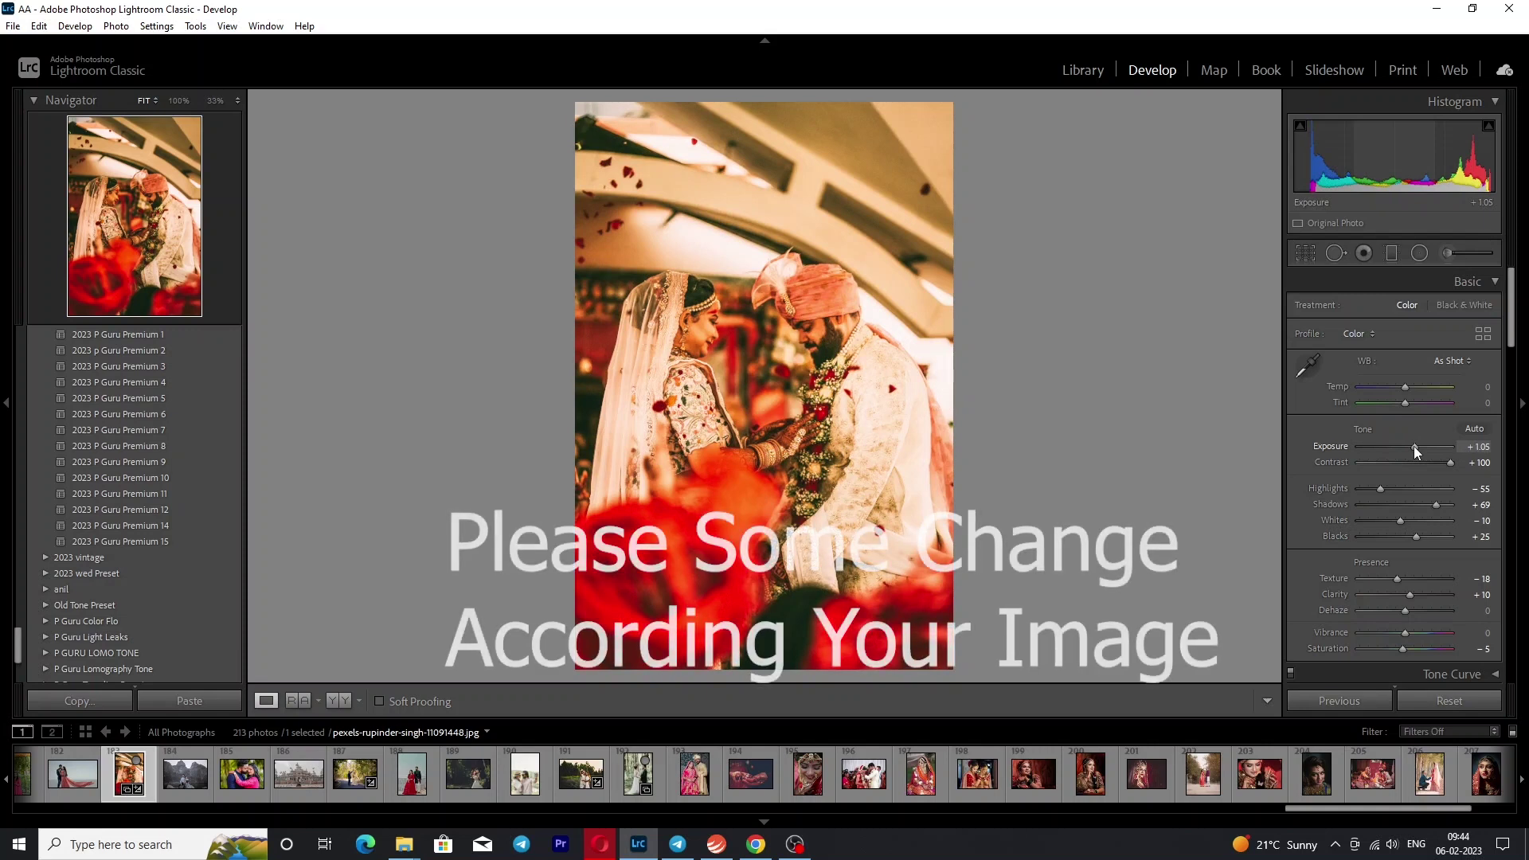
{"action": "left_click_drag", "start_coordinate": [1413, 446], "coordinate": [1431, 461]}
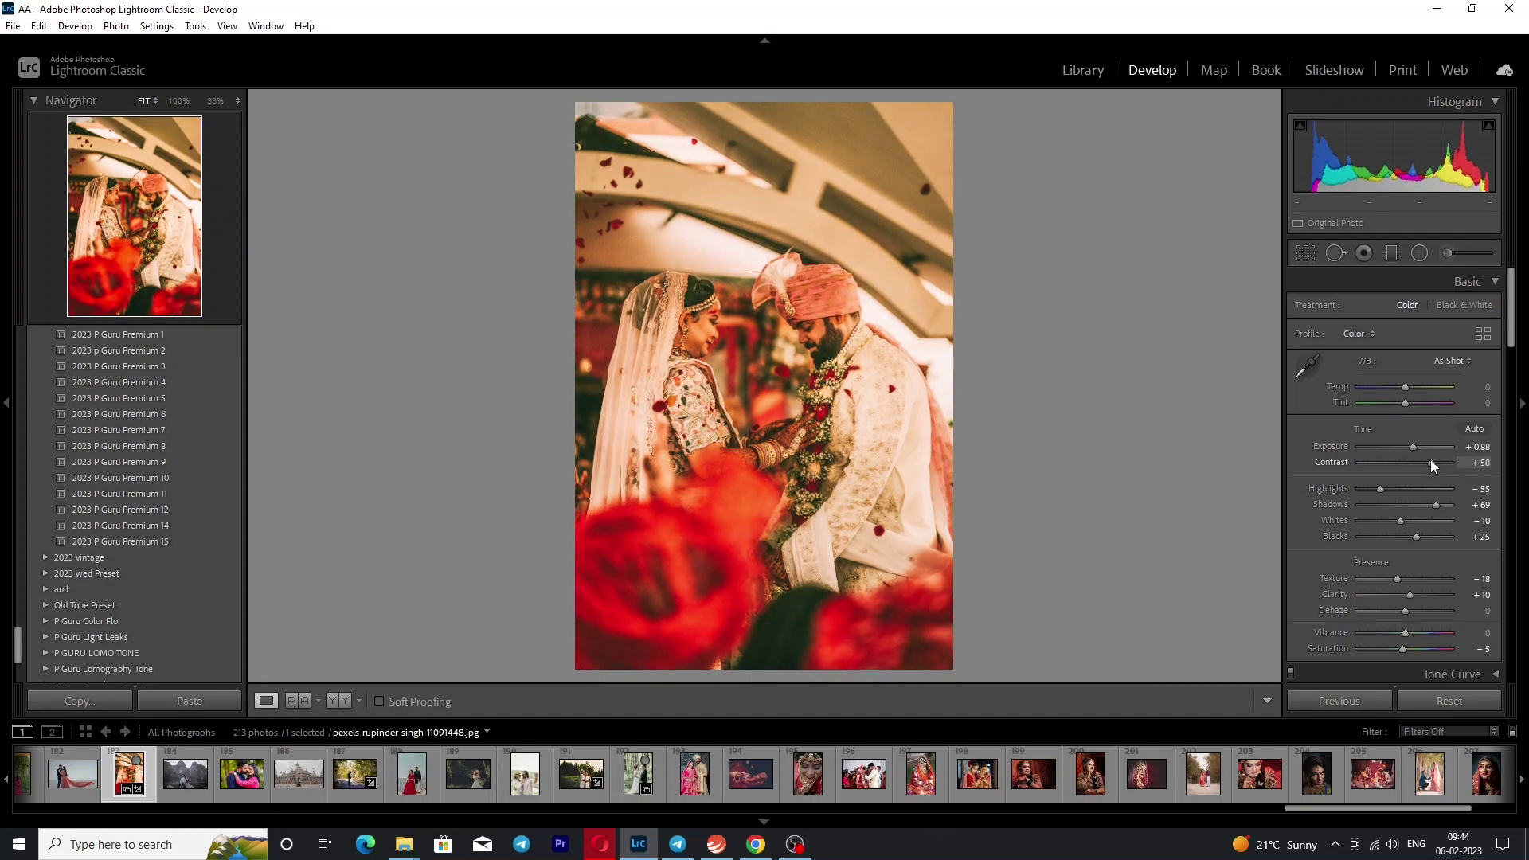
{"action": "left_click_drag", "start_coordinate": [1430, 460], "coordinate": [1426, 461]}
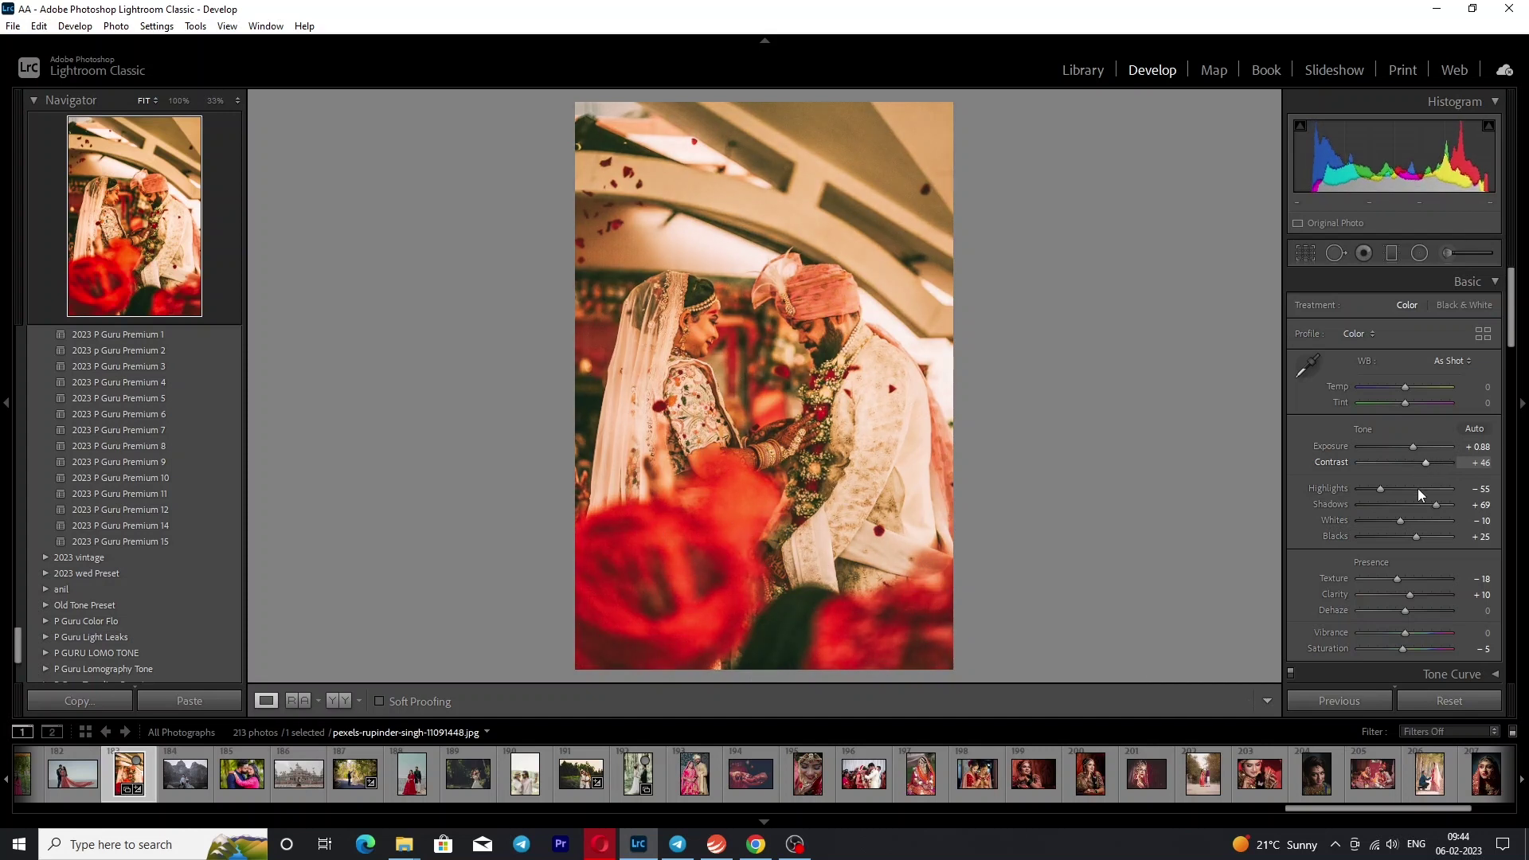
{"action": "left_click_drag", "start_coordinate": [1431, 500], "coordinate": [1426, 498]}
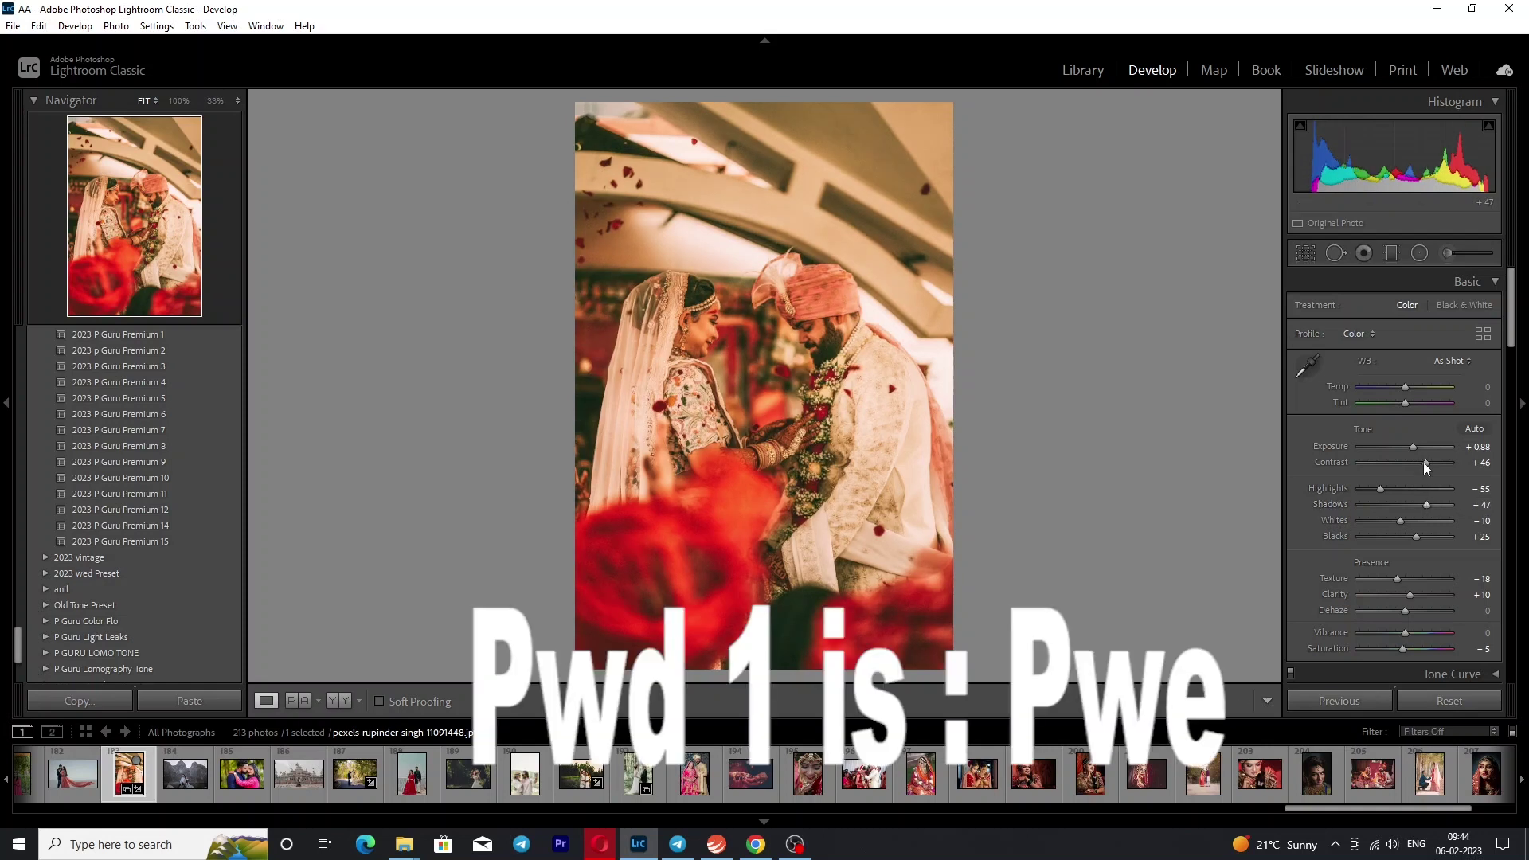
{"action": "left_click_drag", "start_coordinate": [1424, 461], "coordinate": [1422, 461]}
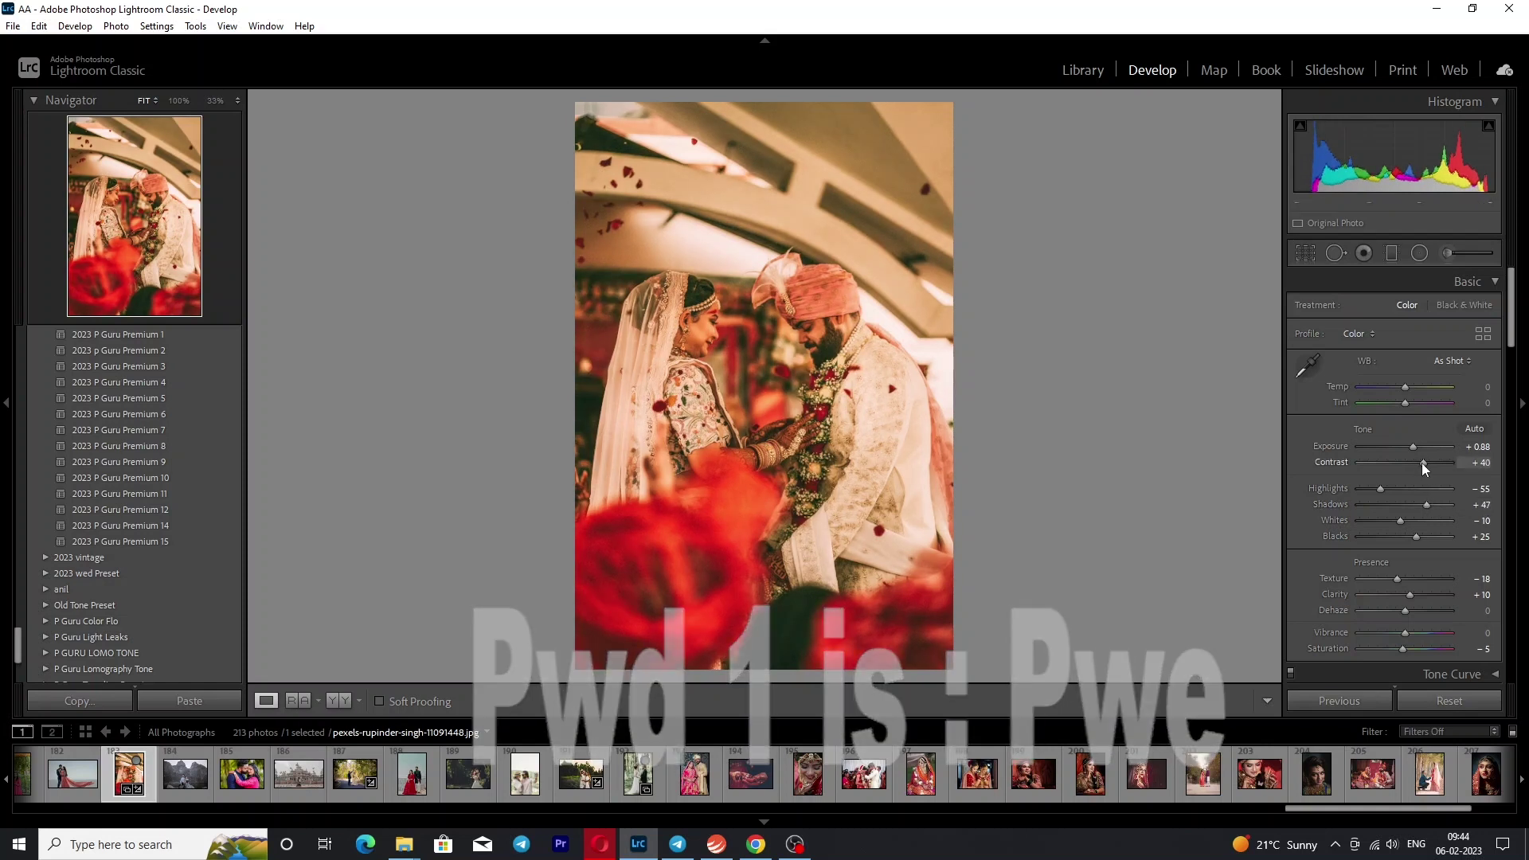
Compare with the original, soften texture to -23, then apply Premium 3.
{"action": "left_click", "coordinate": [339, 700]}
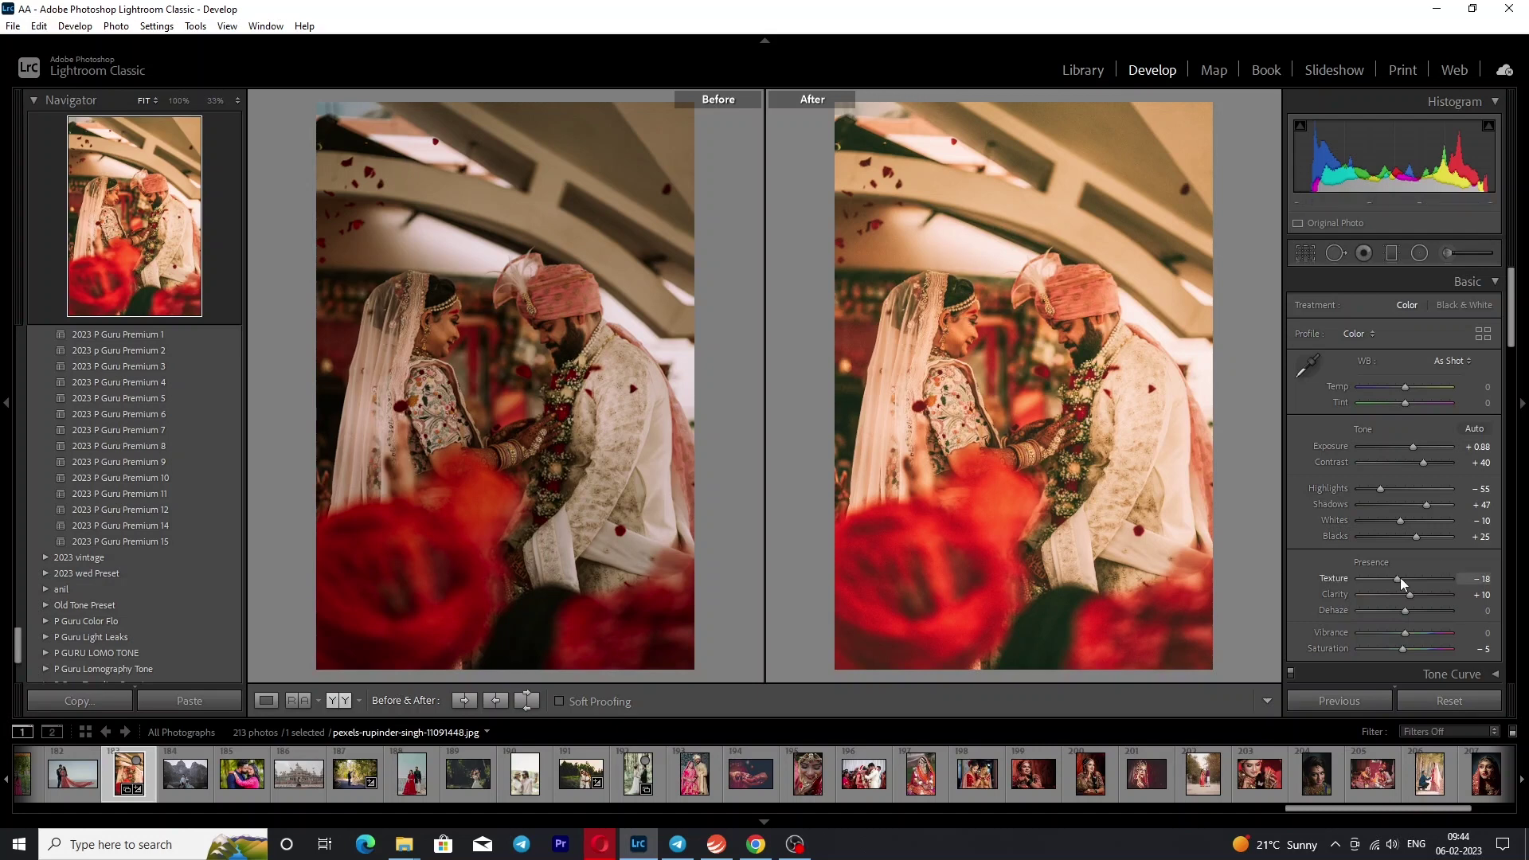
{"action": "left_click_drag", "start_coordinate": [1396, 578], "coordinate": [1393, 578]}
{"action": "left_click", "coordinate": [161, 365]}
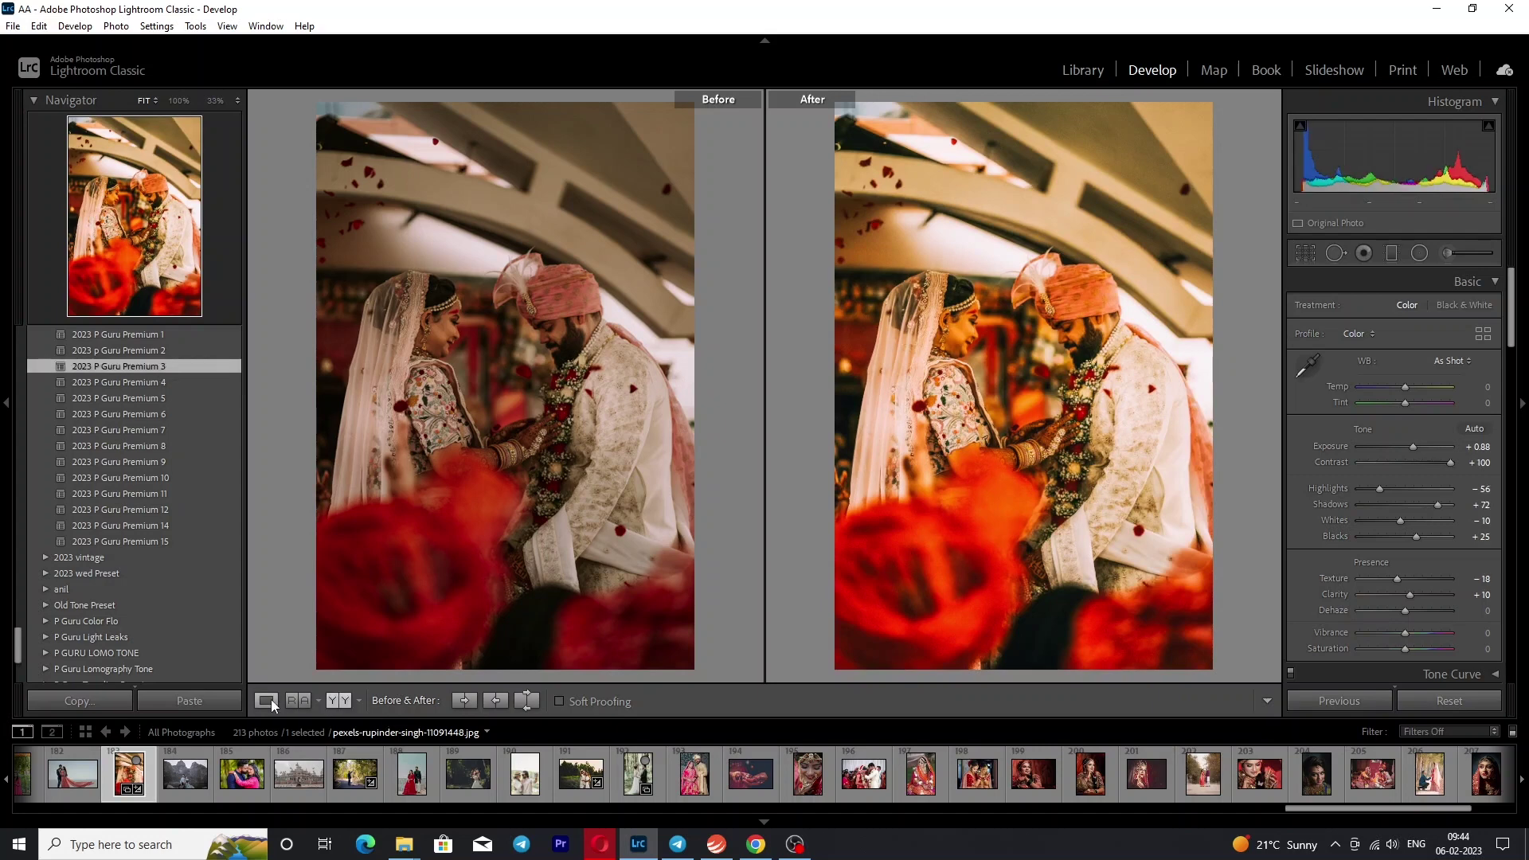
Tune Premium 3 to temperature -5, contrast +63 and highlights -79, then compare with the original.
{"action": "key", "text": "y"}
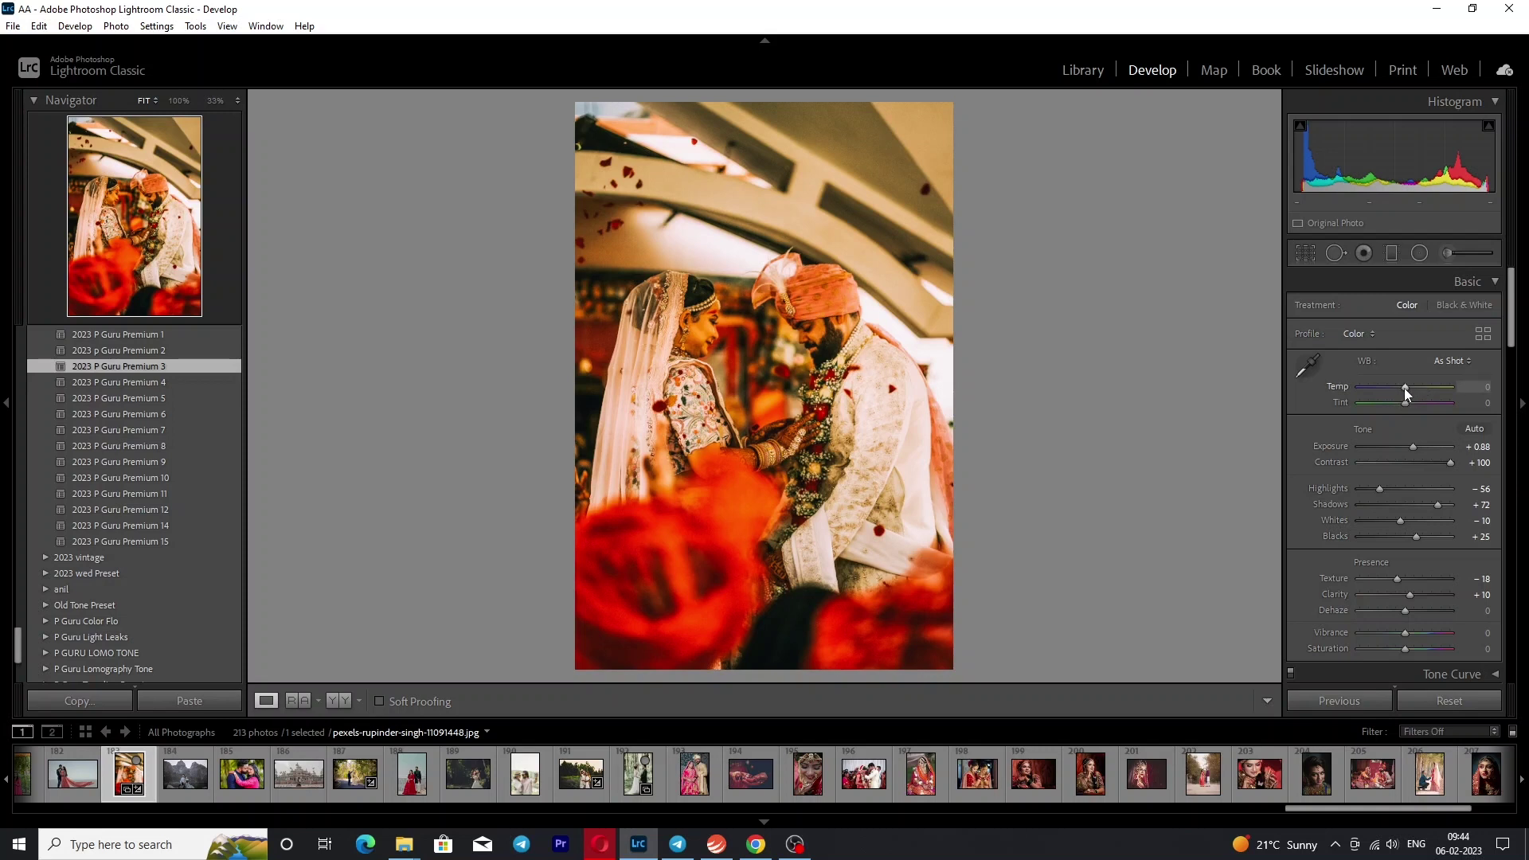
{"action": "left_click_drag", "start_coordinate": [1403, 389], "coordinate": [1398, 390]}
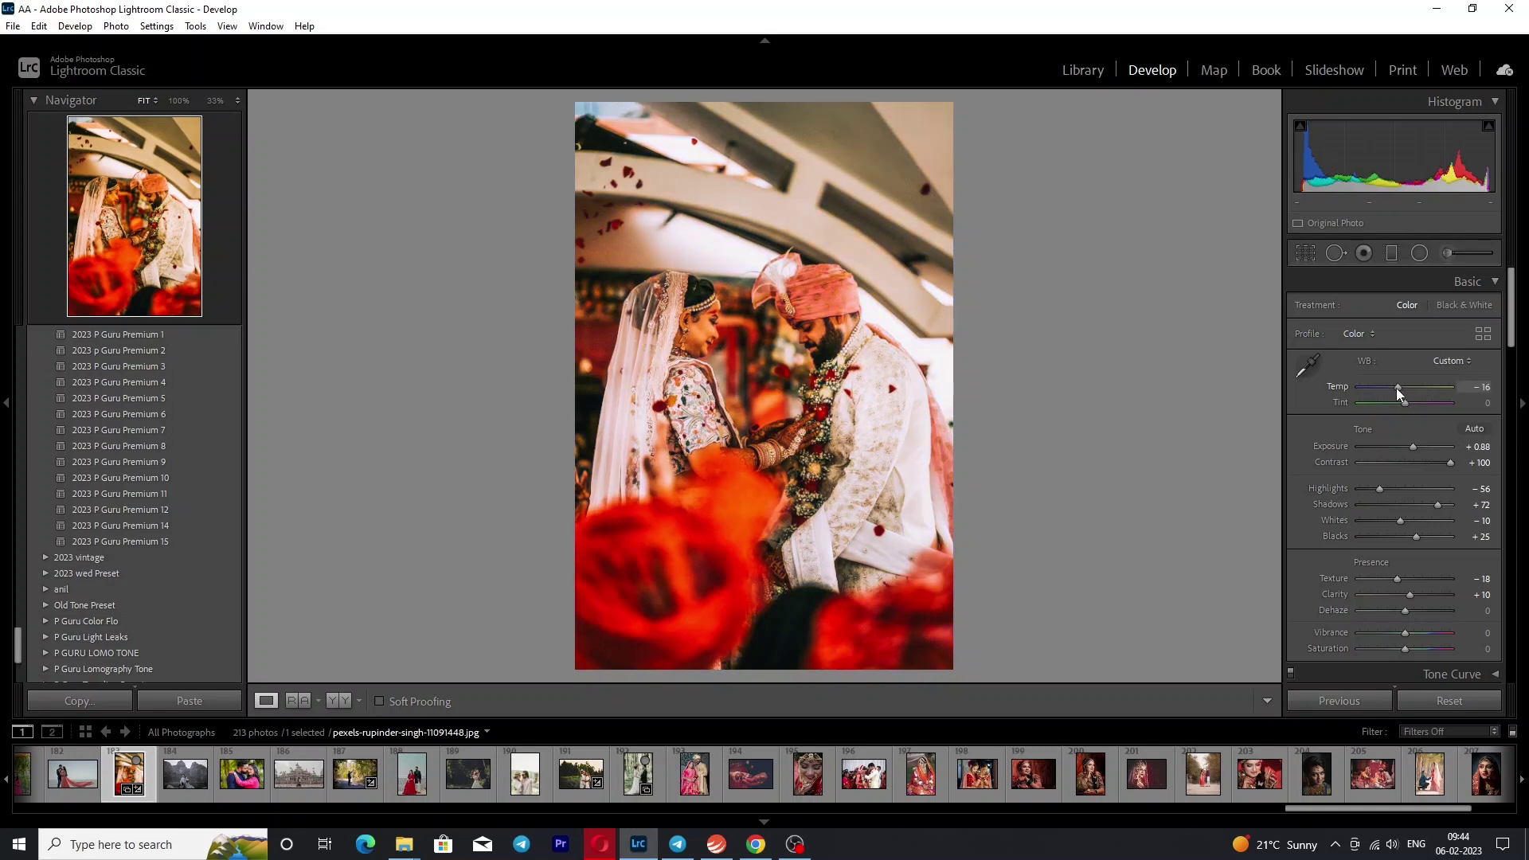
{"action": "left_click_drag", "start_coordinate": [1397, 388], "coordinate": [1402, 388]}
{"action": "left_click_drag", "start_coordinate": [1449, 463], "coordinate": [1368, 488]}
{"action": "left_click", "coordinate": [338, 701]}
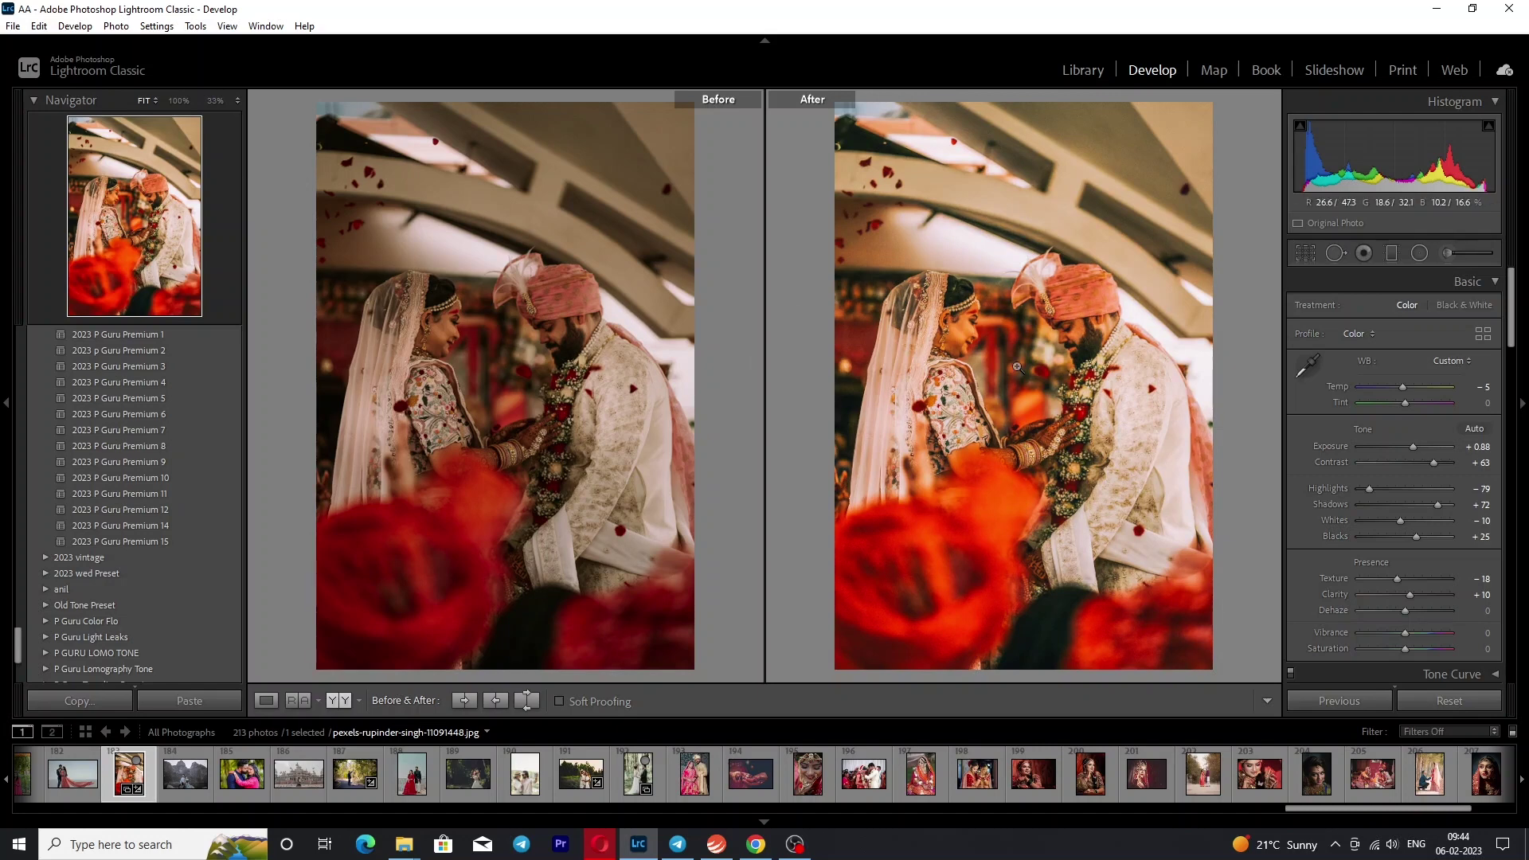
{"action": "left_click", "coordinate": [266, 700]}
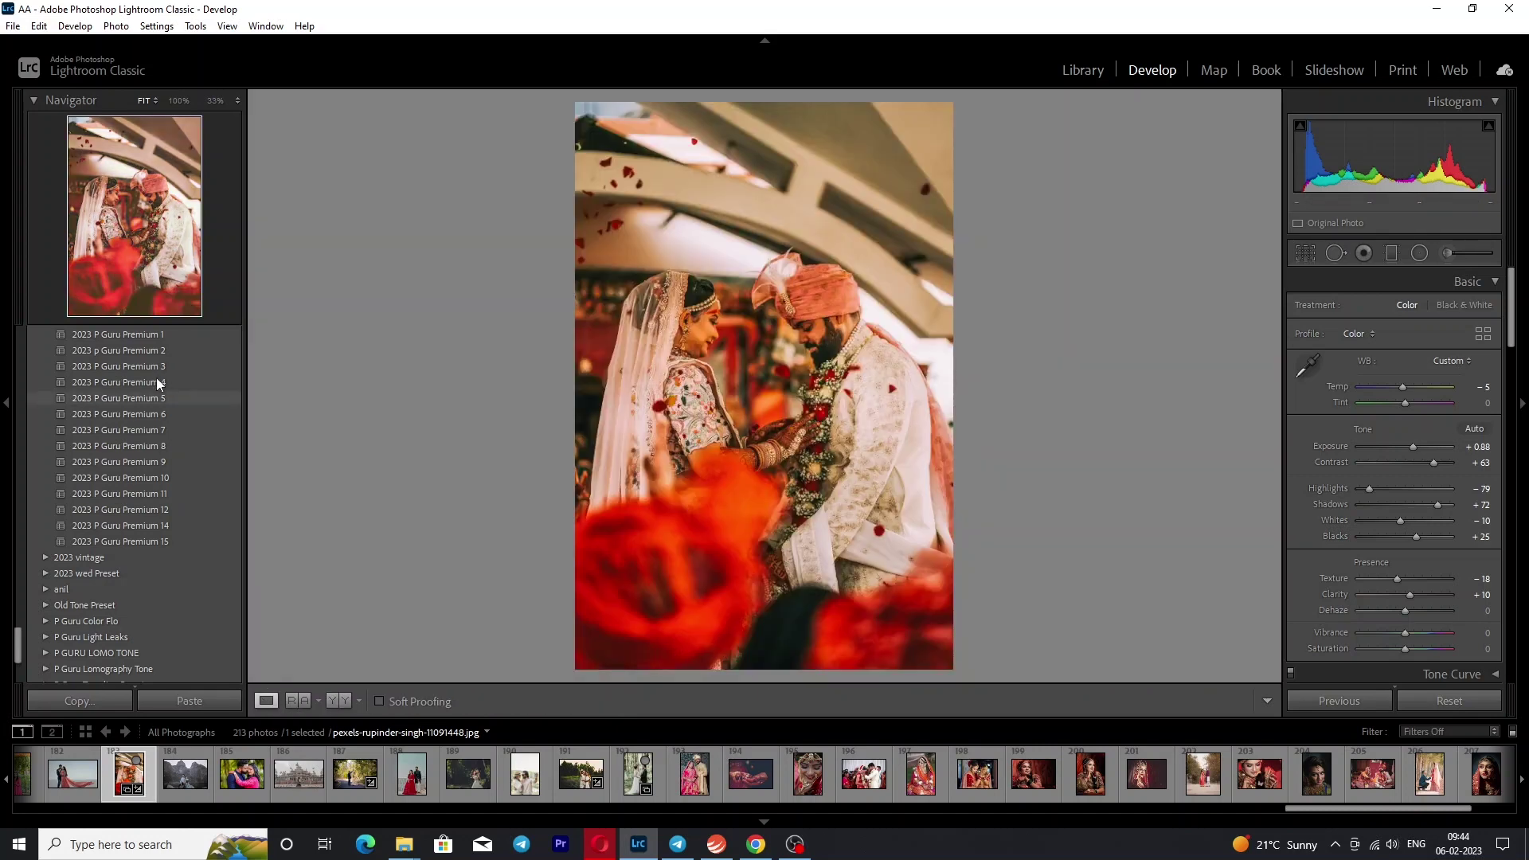
Try Premium 4 with exposure +0.70 and contrast +88.
{"action": "left_click", "coordinate": [156, 382]}
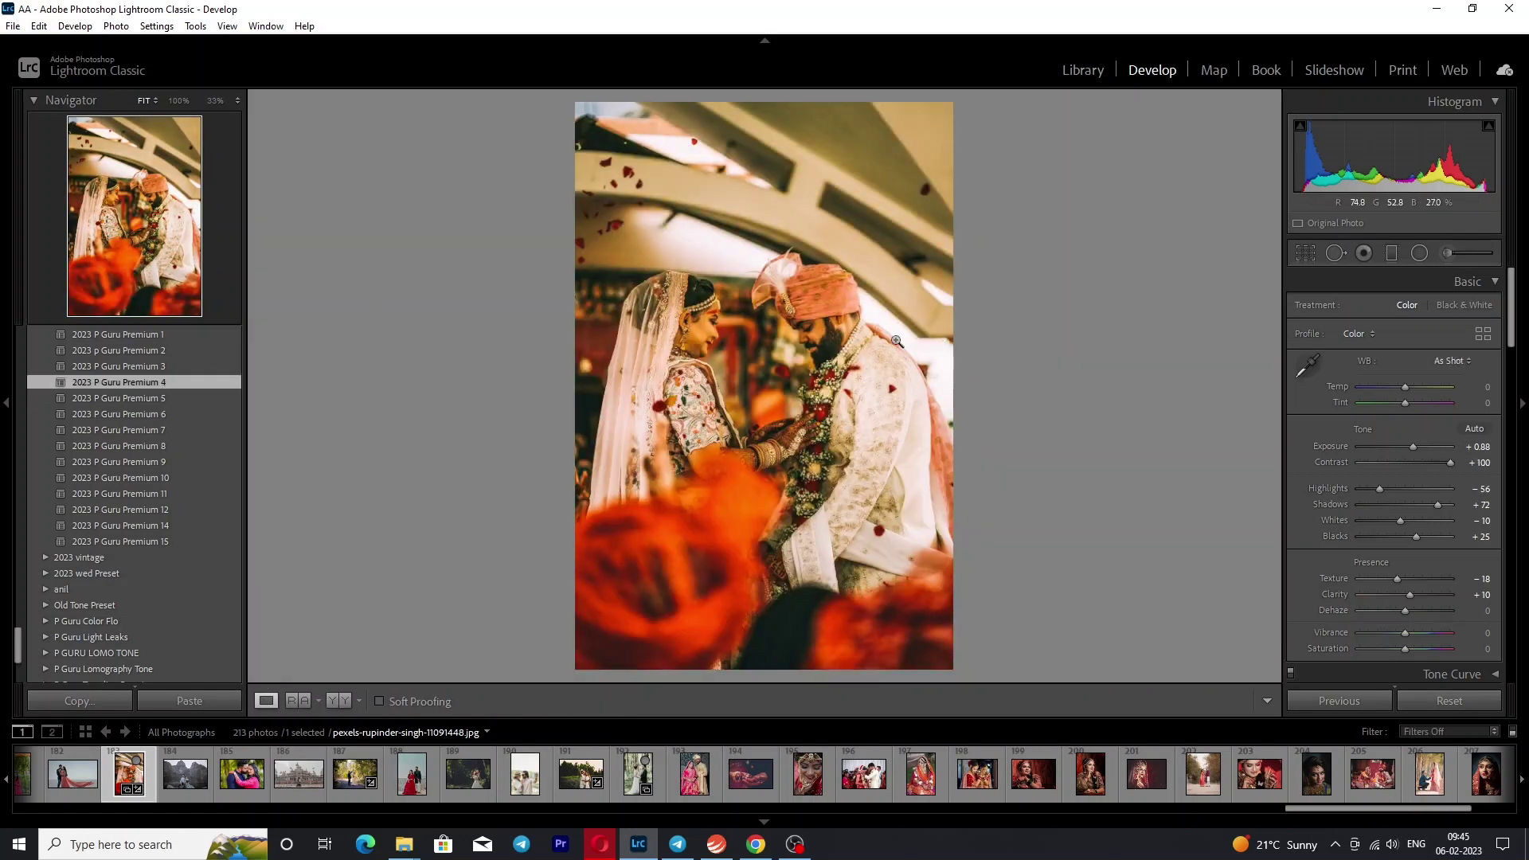
{"action": "left_click", "coordinate": [1411, 446]}
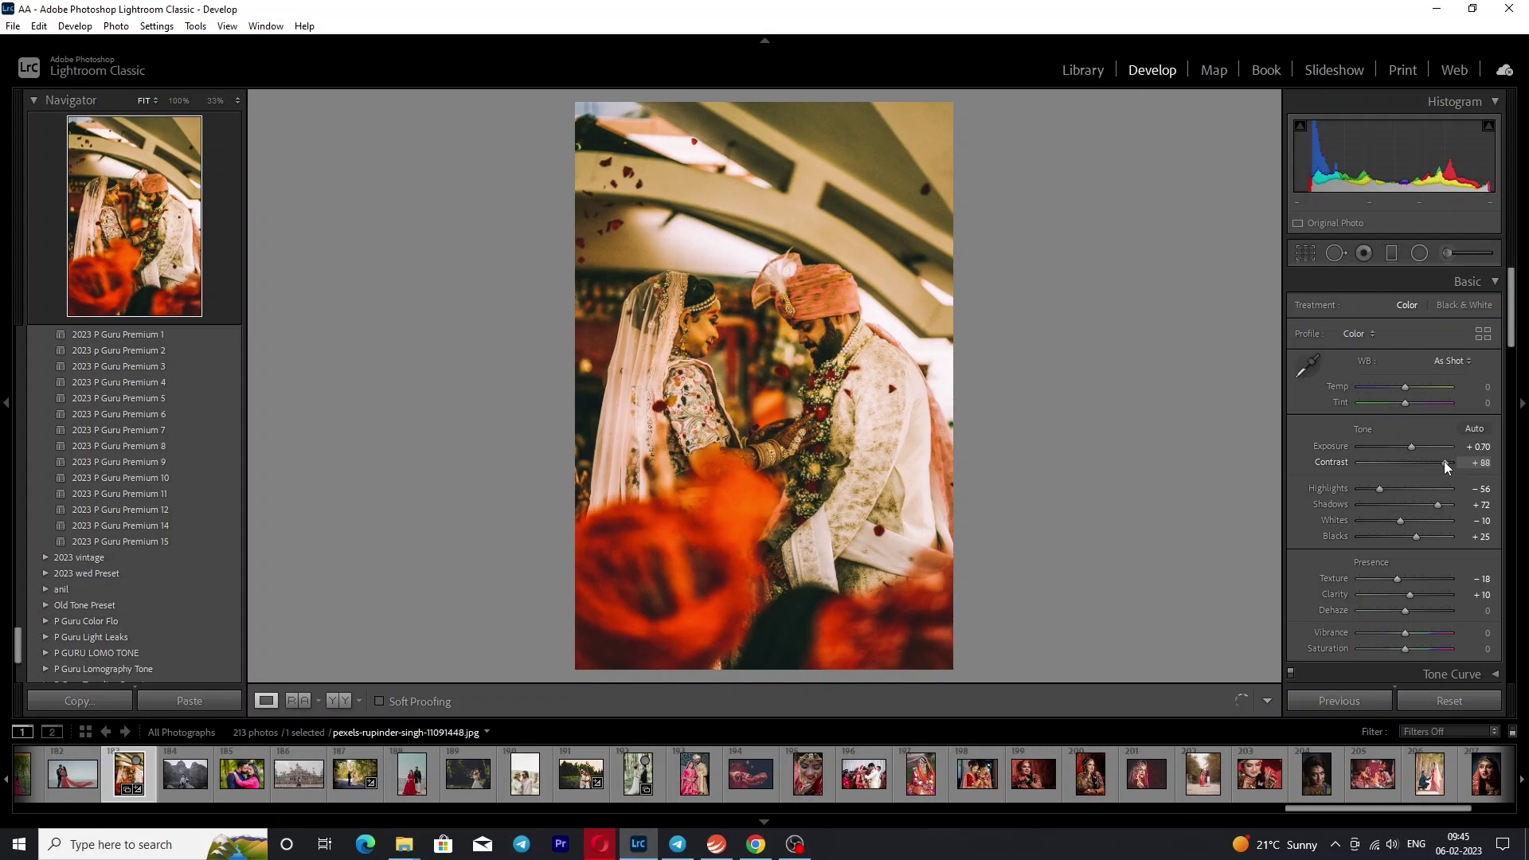
{"action": "left_click_drag", "start_coordinate": [1445, 461], "coordinate": [1442, 462]}
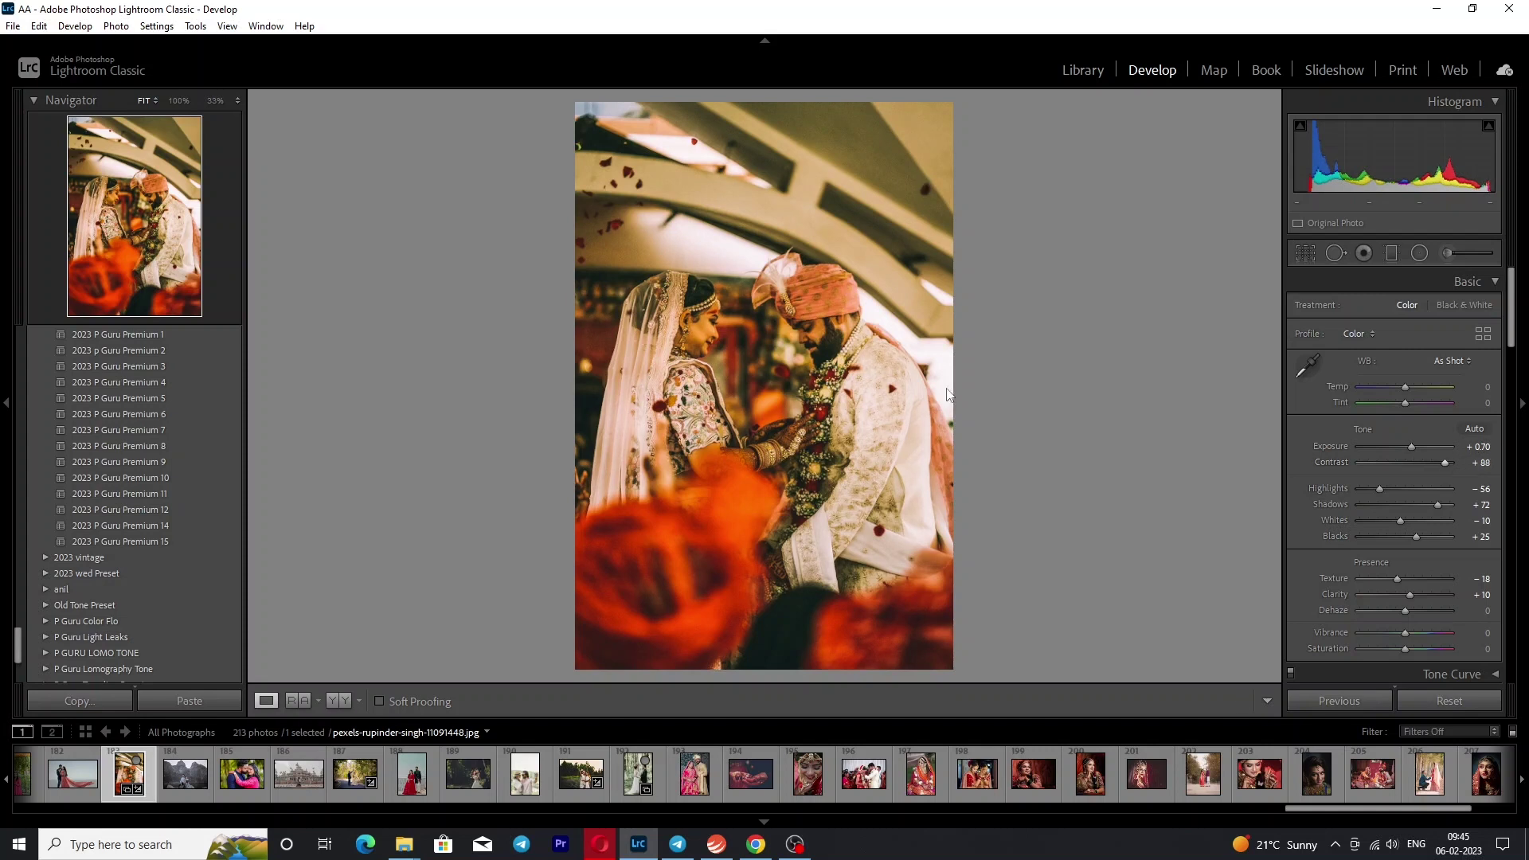
Apply Premium 5 at exposure +0.44 and contrast +88, compare, then preview Premium 6.
{"action": "left_click", "coordinate": [154, 398]}
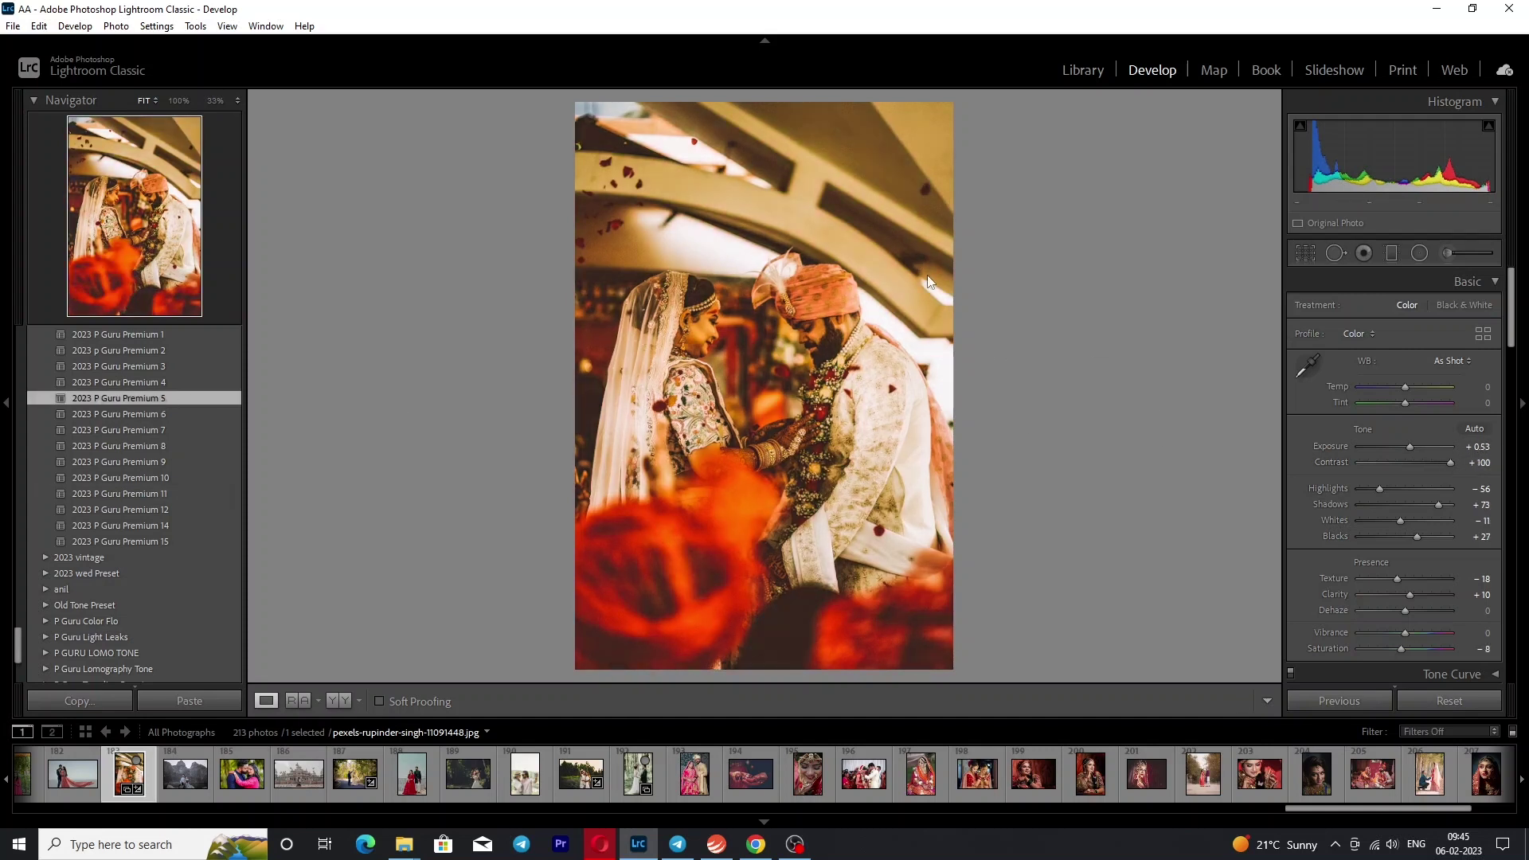
{"action": "left_click_drag", "start_coordinate": [1413, 445], "coordinate": [1407, 444]}
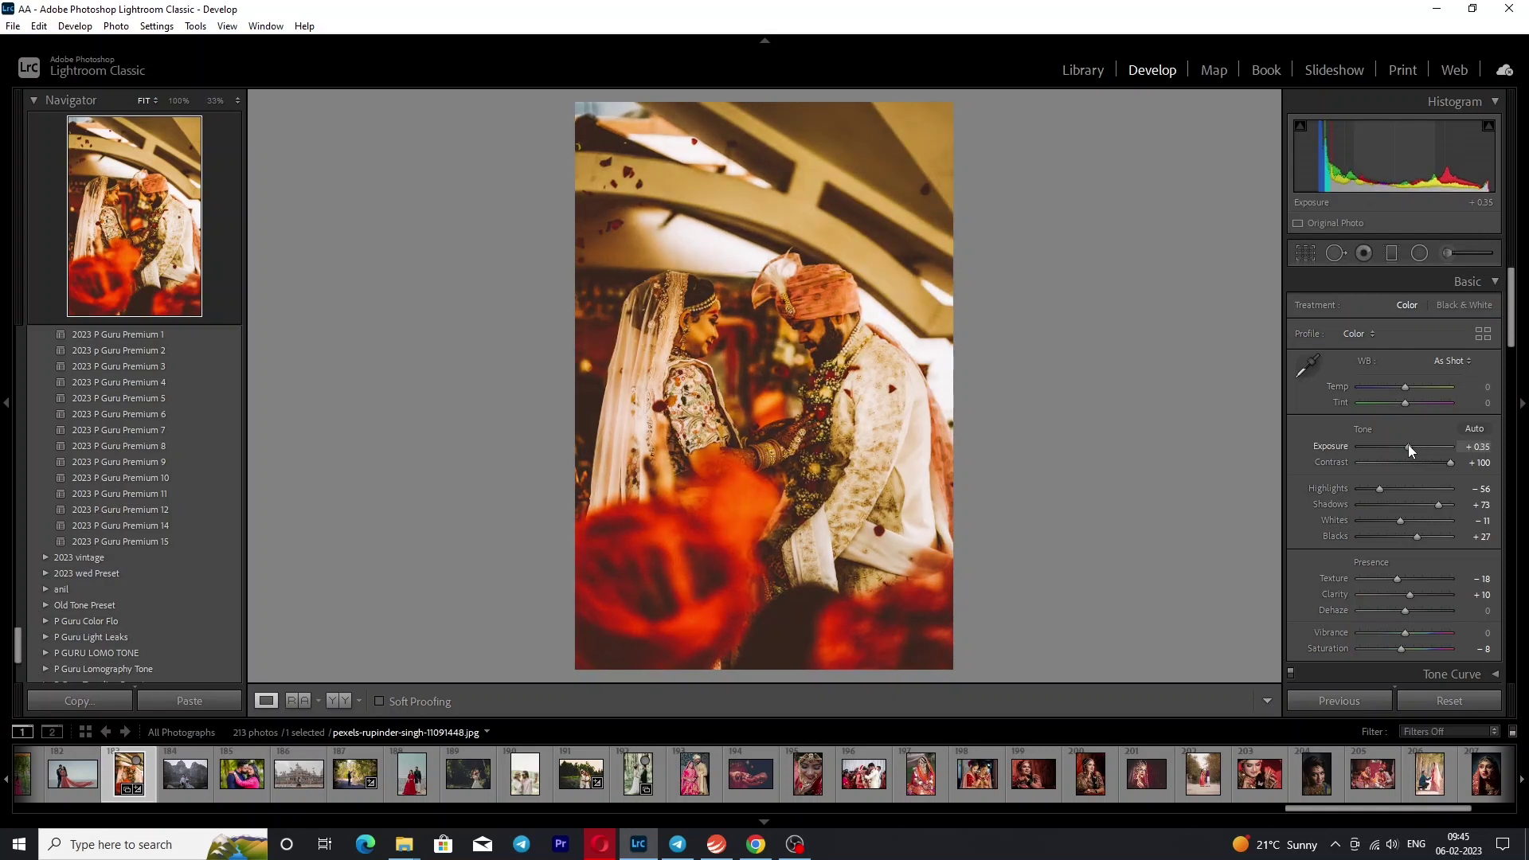
{"action": "left_click_drag", "start_coordinate": [1408, 445], "coordinate": [1408, 445]}
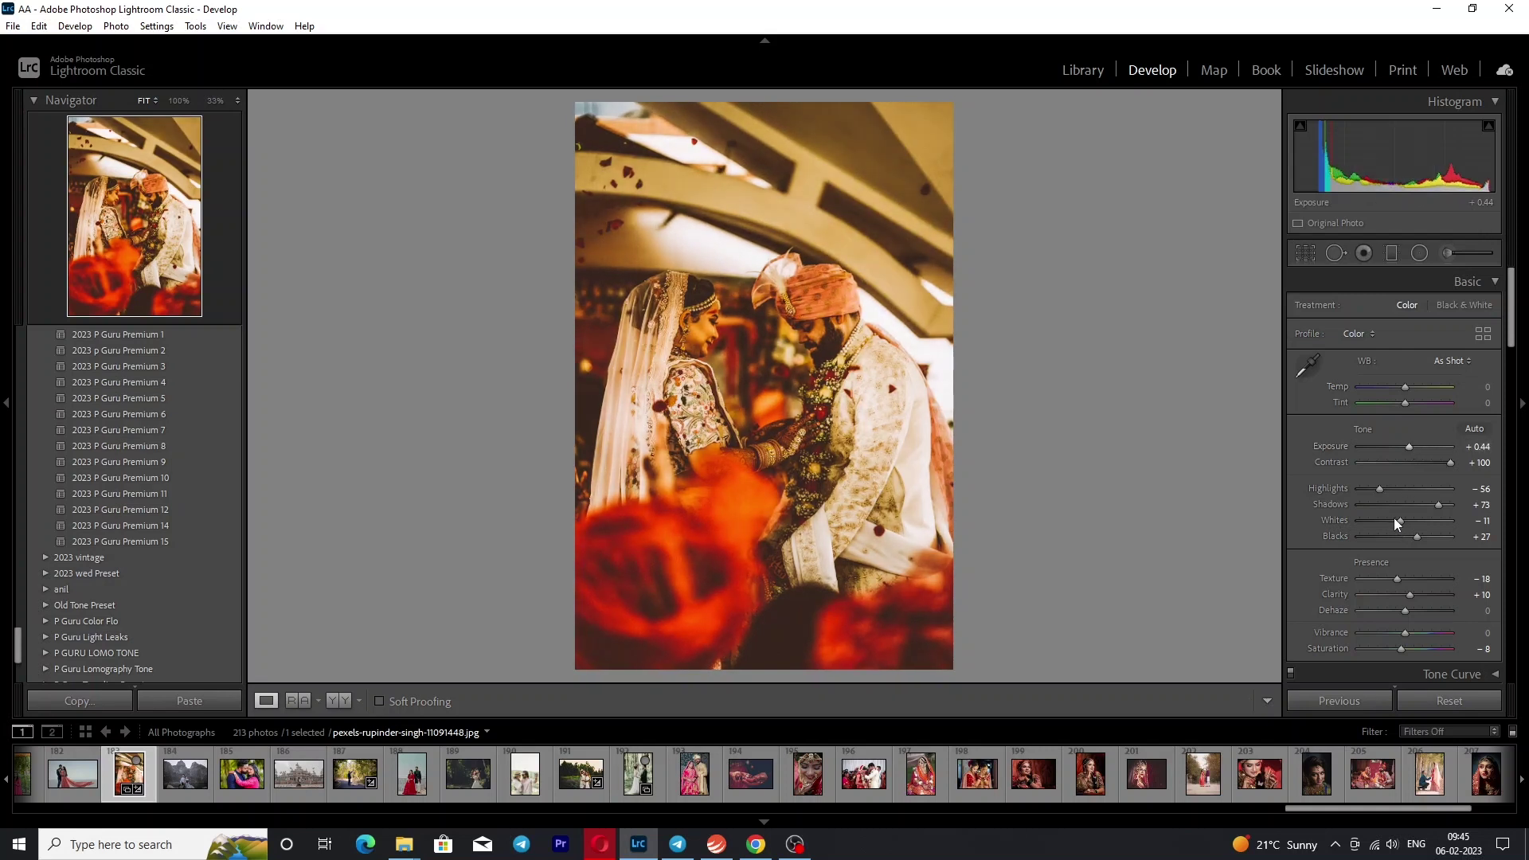
{"action": "left_click_drag", "start_coordinate": [1447, 461], "coordinate": [1441, 462]}
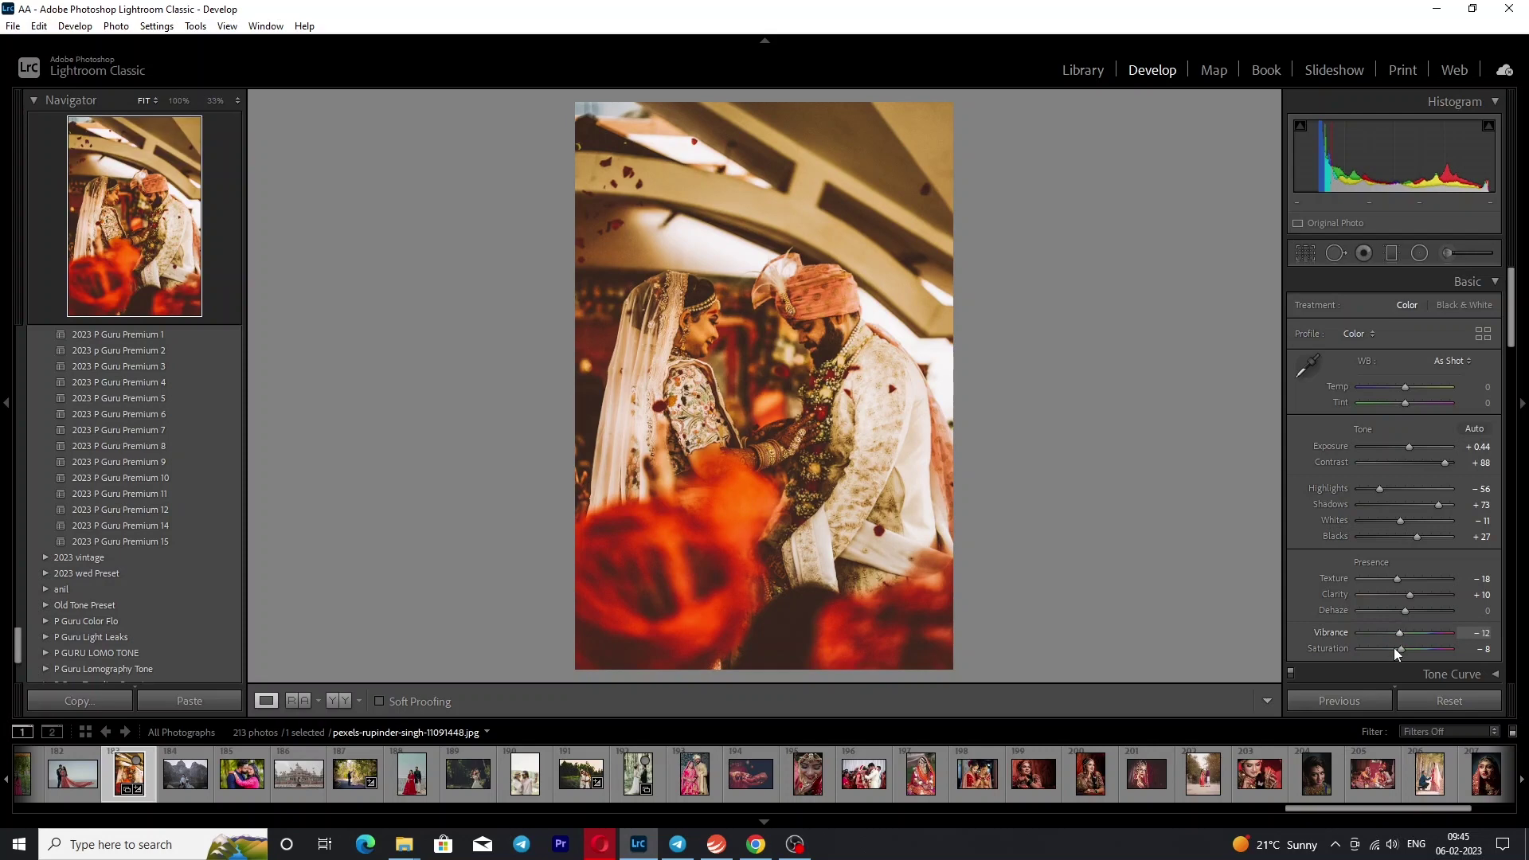
{"action": "left_click", "coordinate": [339, 700]}
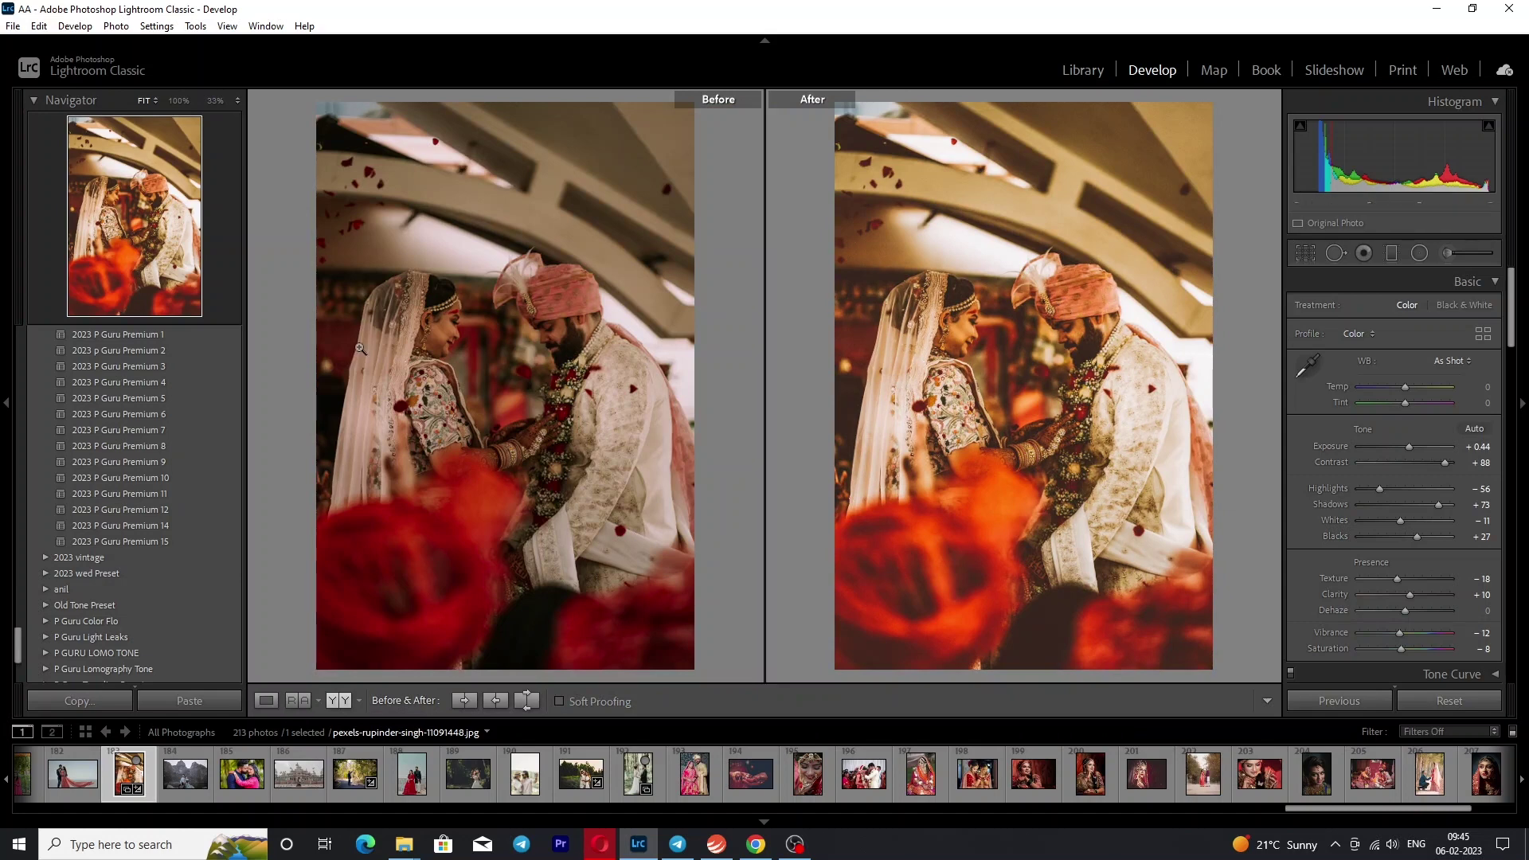
{"action": "left_click", "coordinate": [146, 412]}
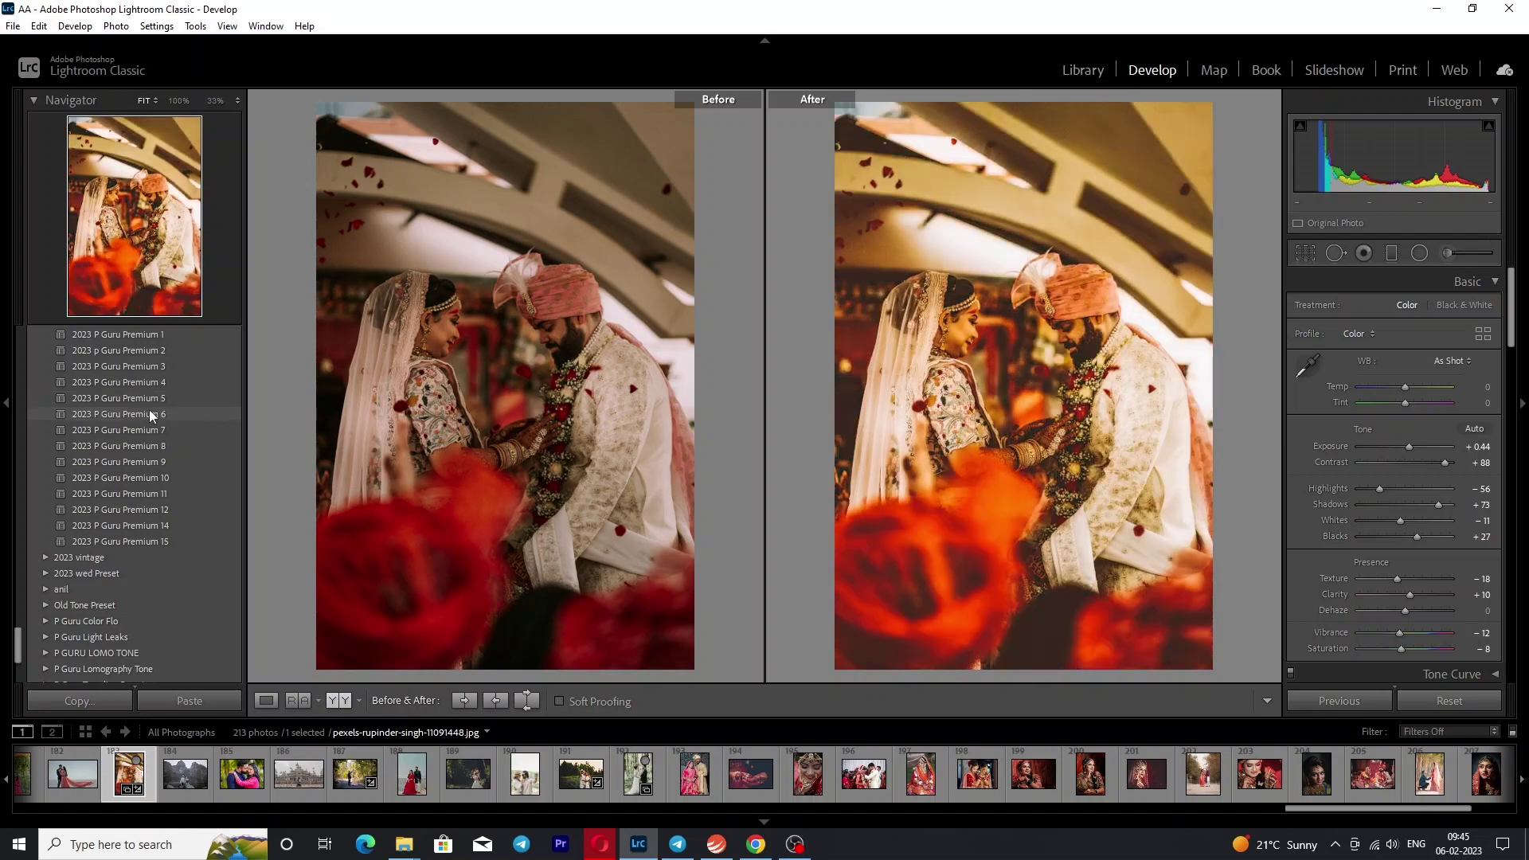
Set Premium 6 to exposure +0.53, contrast +82, saturation -4, compare, then apply Premium 8.
{"action": "left_click", "coordinate": [151, 414]}
{"action": "left_click", "coordinate": [266, 700]}
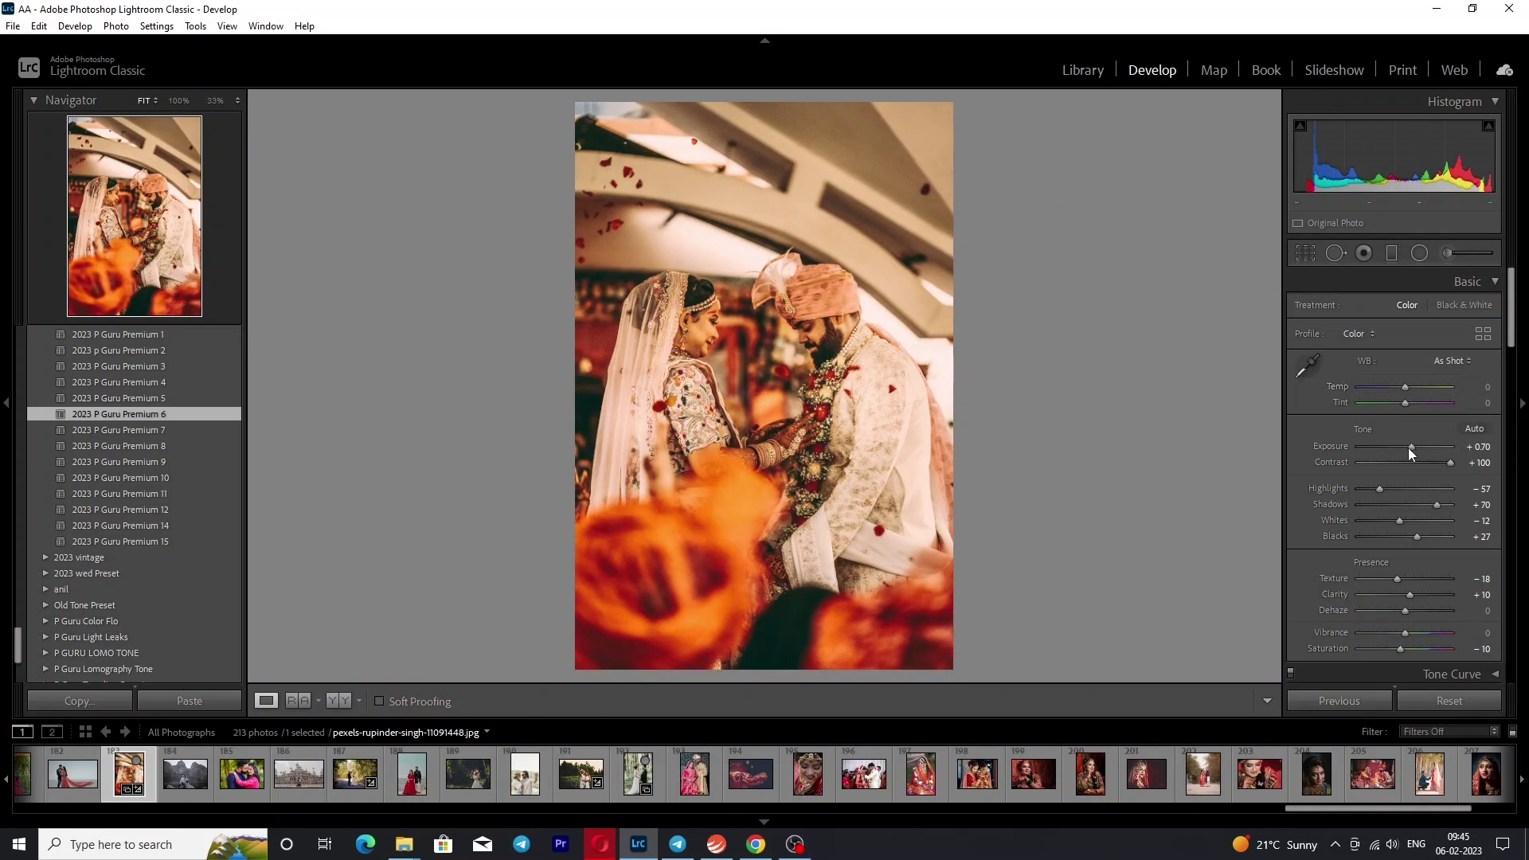
{"action": "left_click_drag", "start_coordinate": [1411, 445], "coordinate": [1408, 446]}
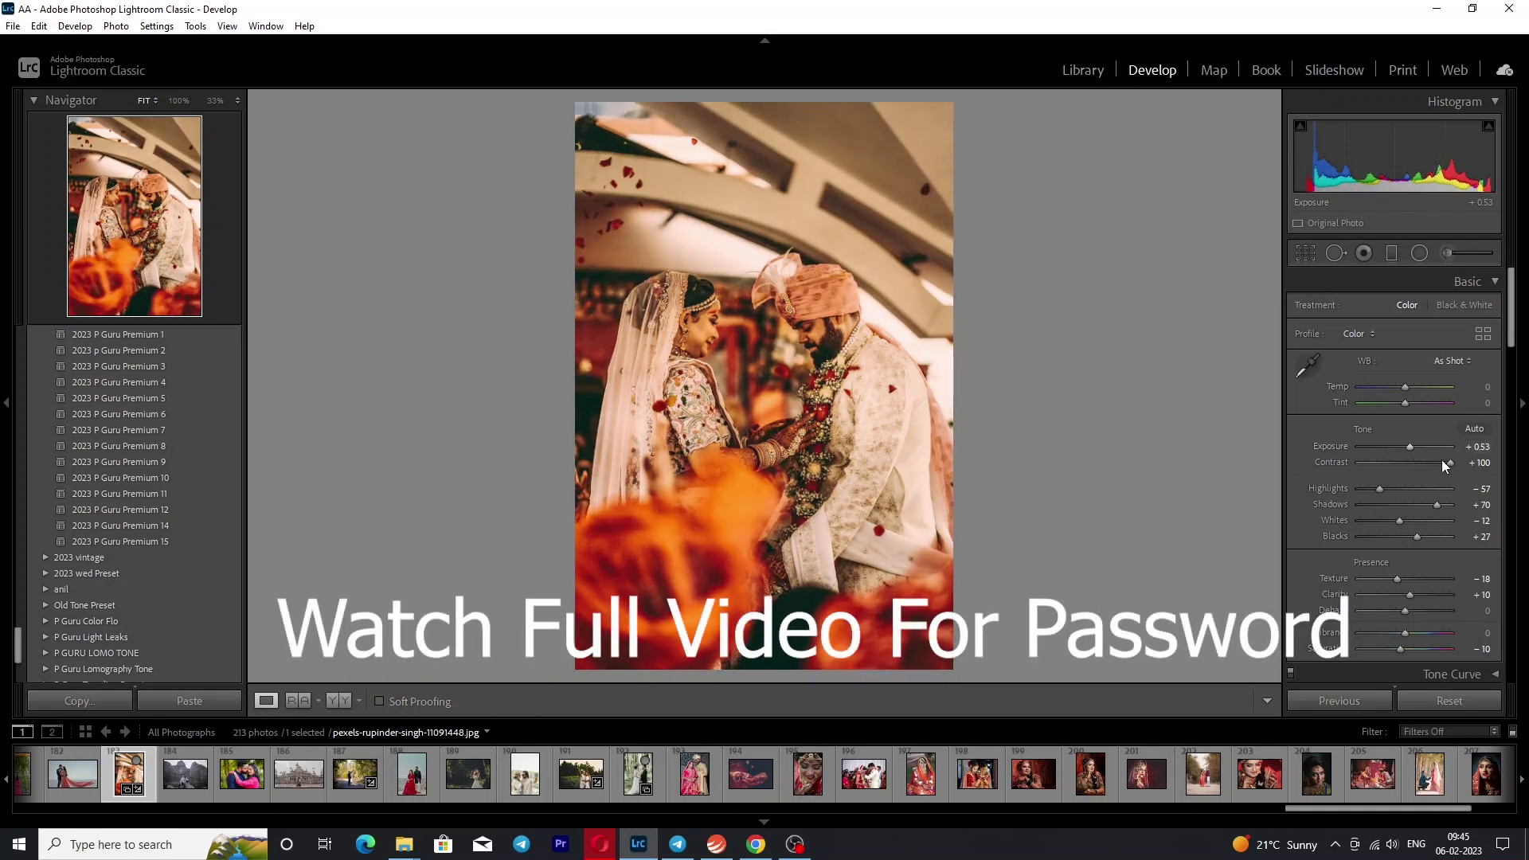
{"action": "left_click_drag", "start_coordinate": [1449, 461], "coordinate": [1440, 461]}
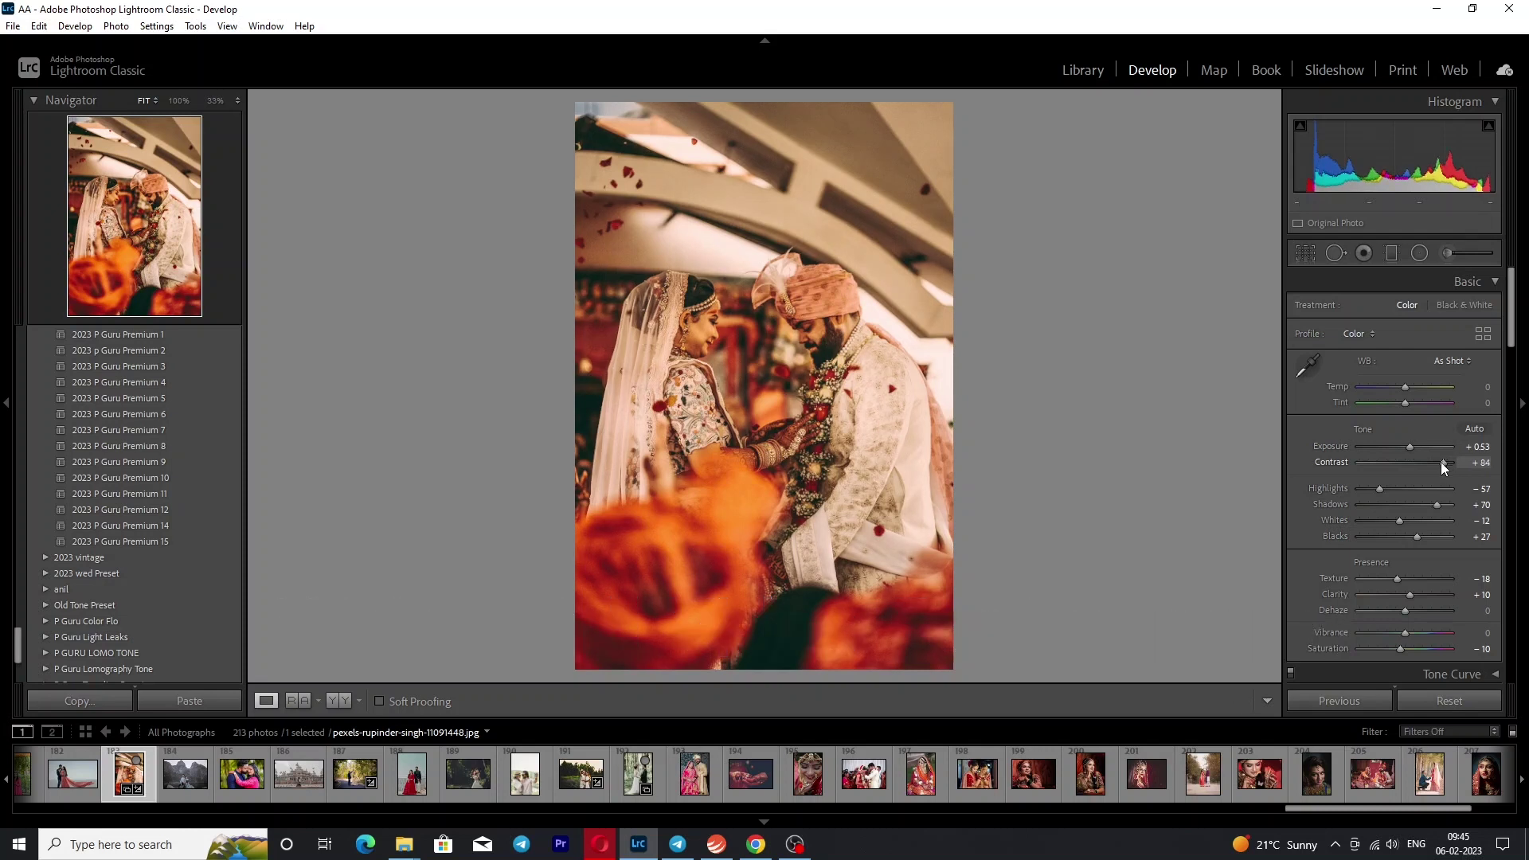
{"action": "left_click_drag", "start_coordinate": [1401, 647], "coordinate": [1405, 648]}
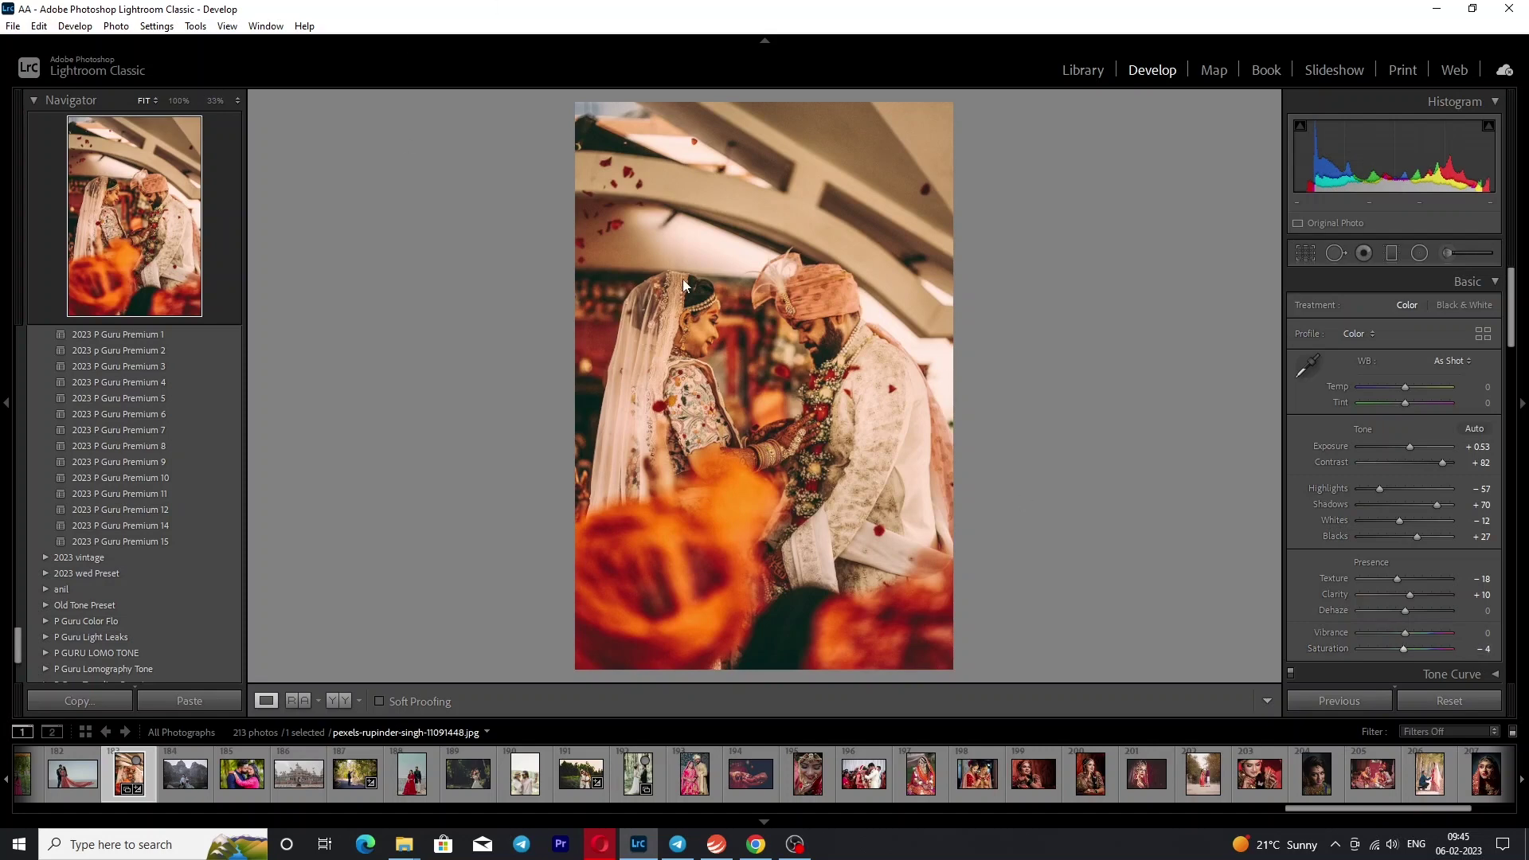
{"action": "left_click", "coordinate": [338, 700]}
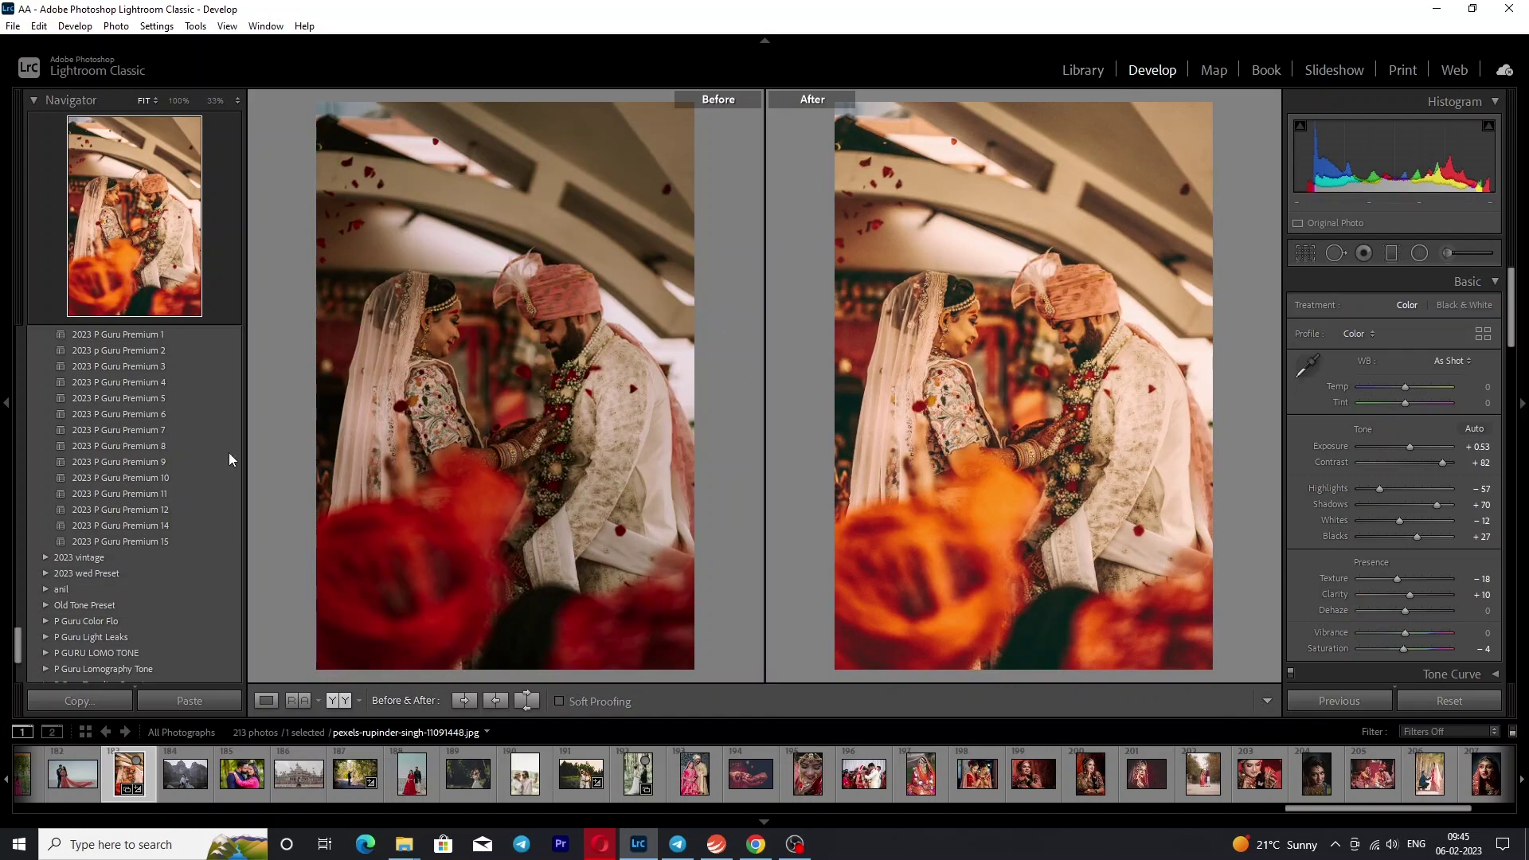
{"action": "left_click", "coordinate": [161, 447]}
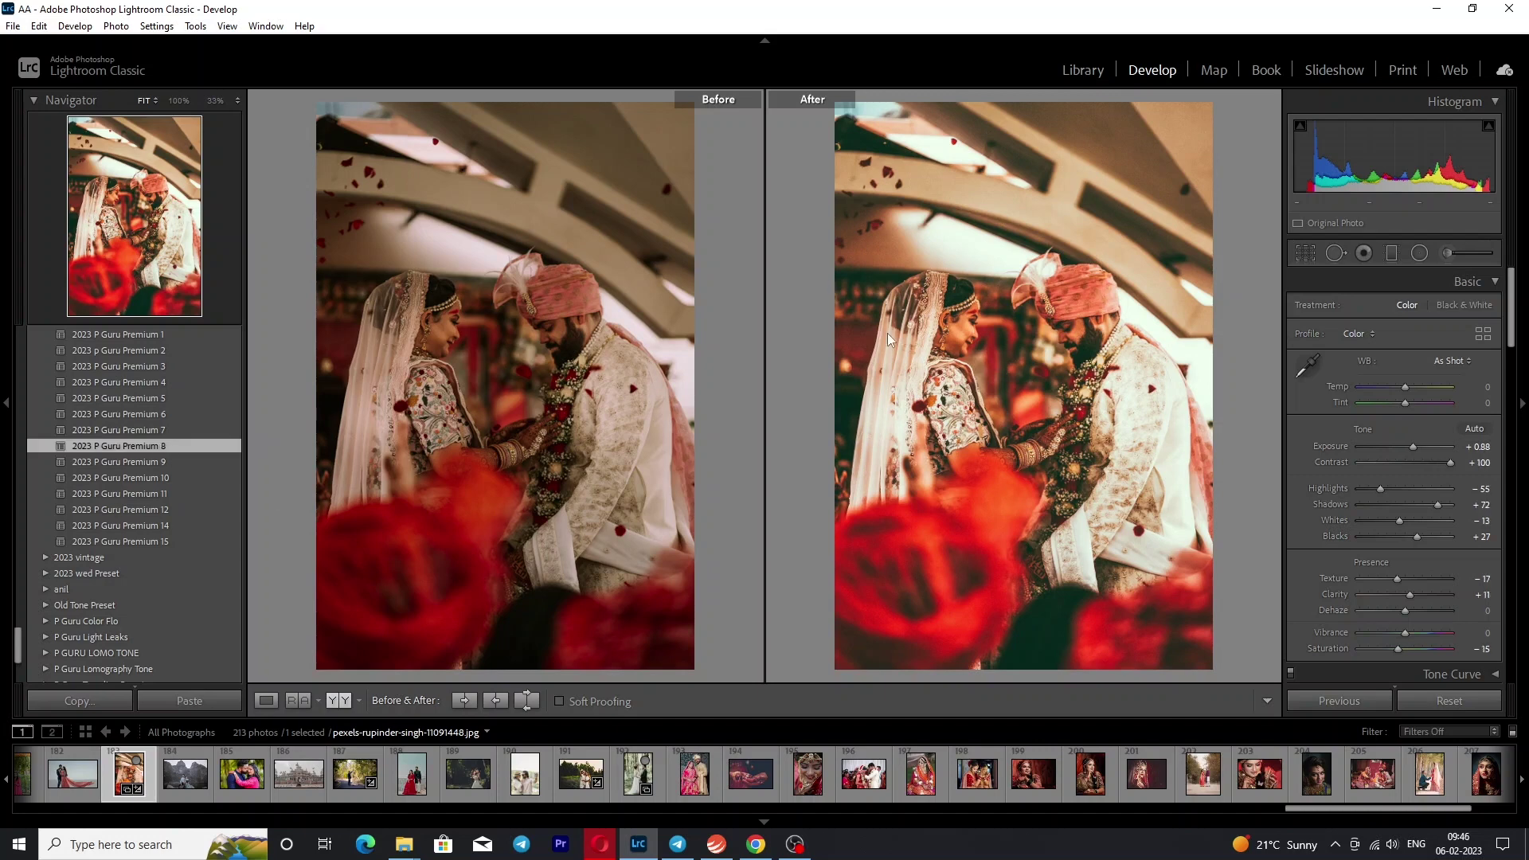
Compare Premium 8 with the original, then apply Premium 9 and view it alone.
{"action": "left_click", "coordinate": [266, 700]}
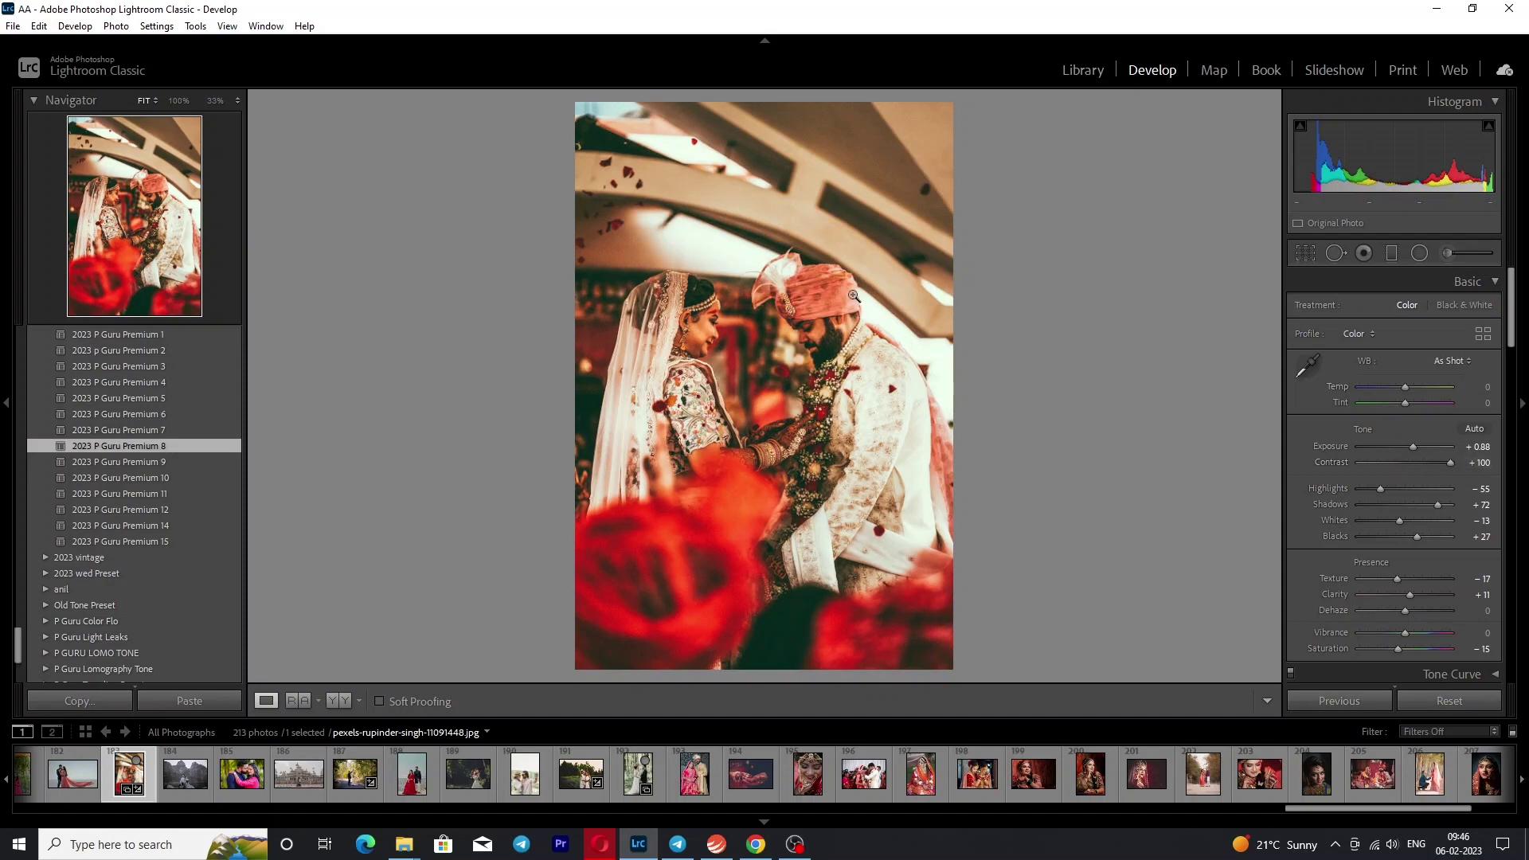
{"action": "left_click", "coordinate": [347, 699]}
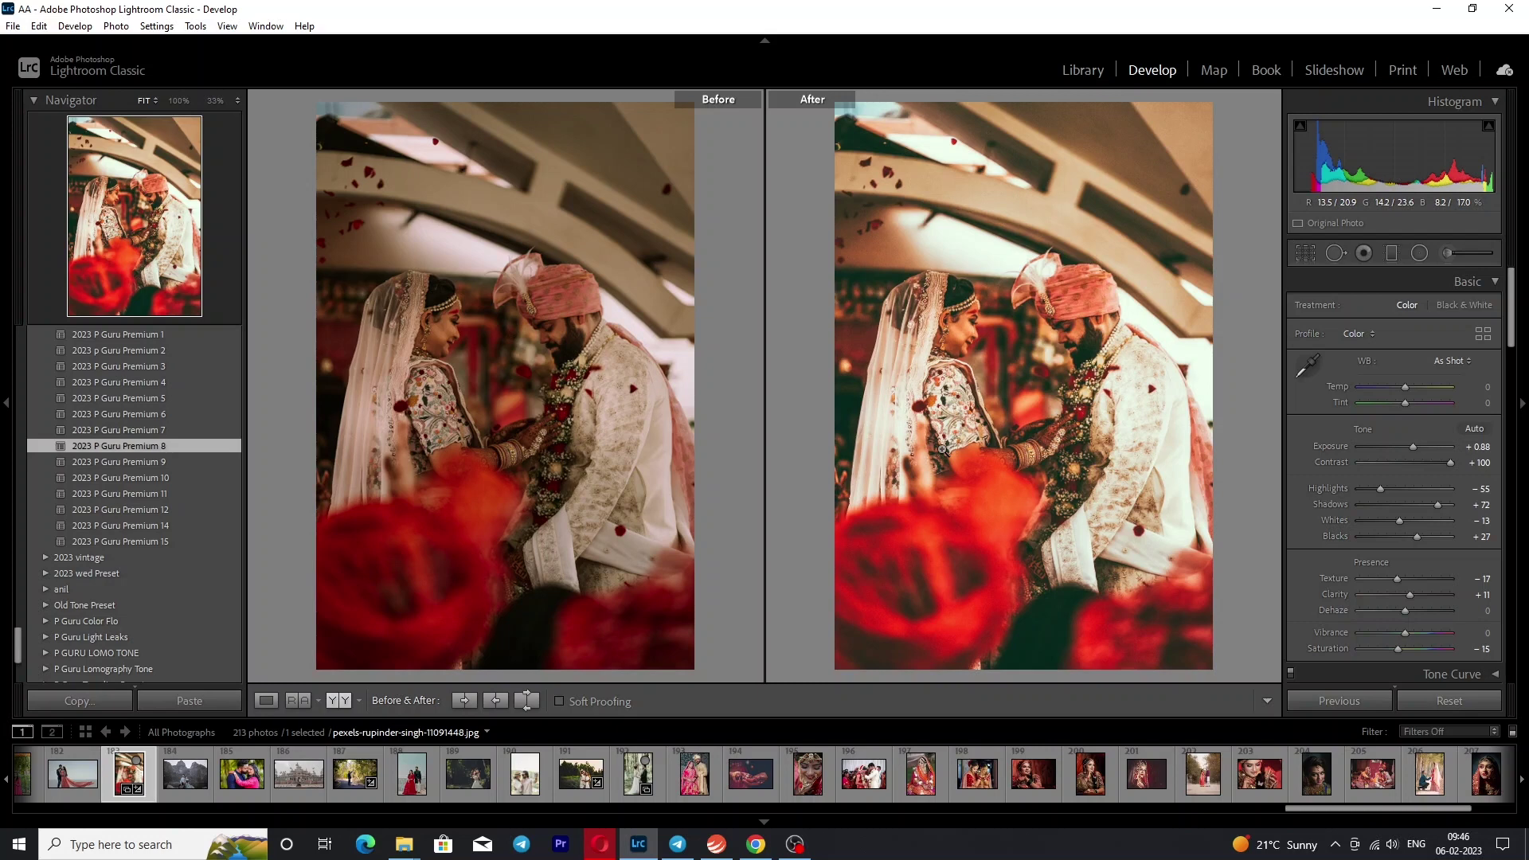
{"action": "left_click", "coordinate": [154, 461]}
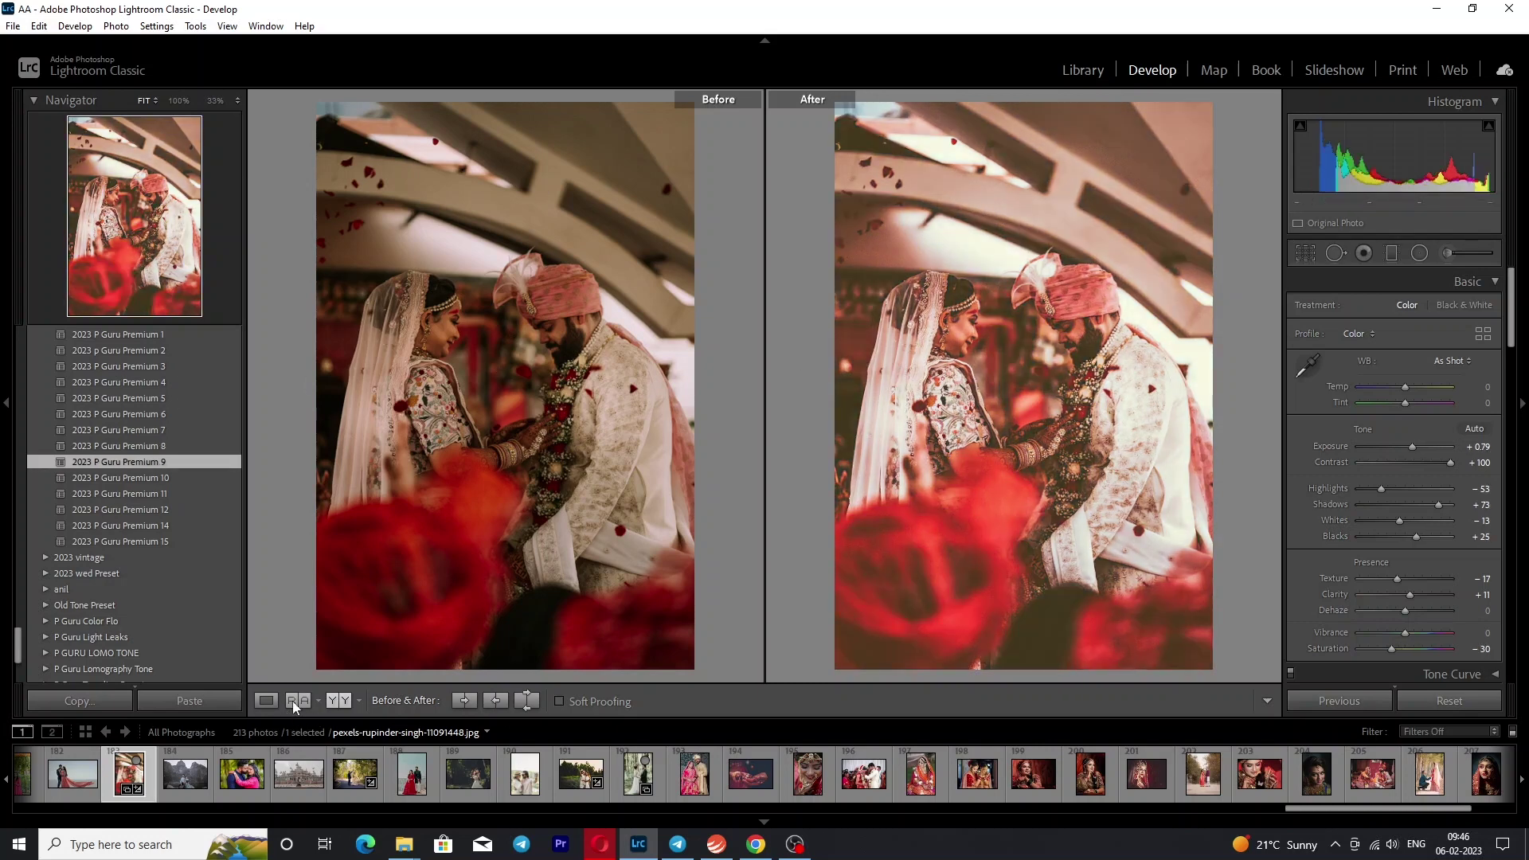
{"action": "left_click", "coordinate": [267, 701]}
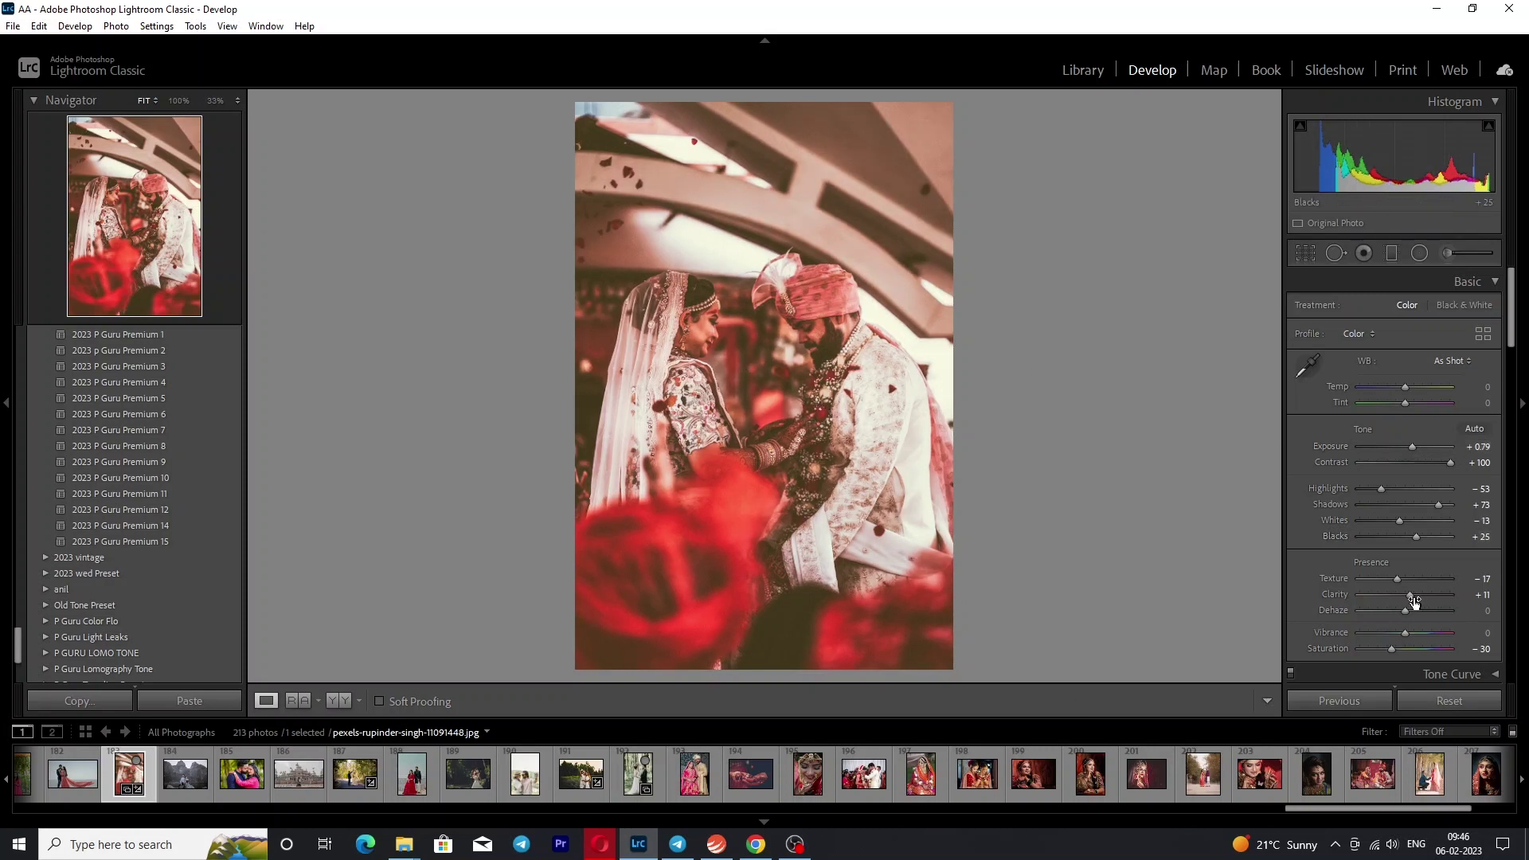
Apply Premium 10 with exposure +0.53 and reduced vibrance and saturation.
{"action": "left_click", "coordinate": [121, 476]}
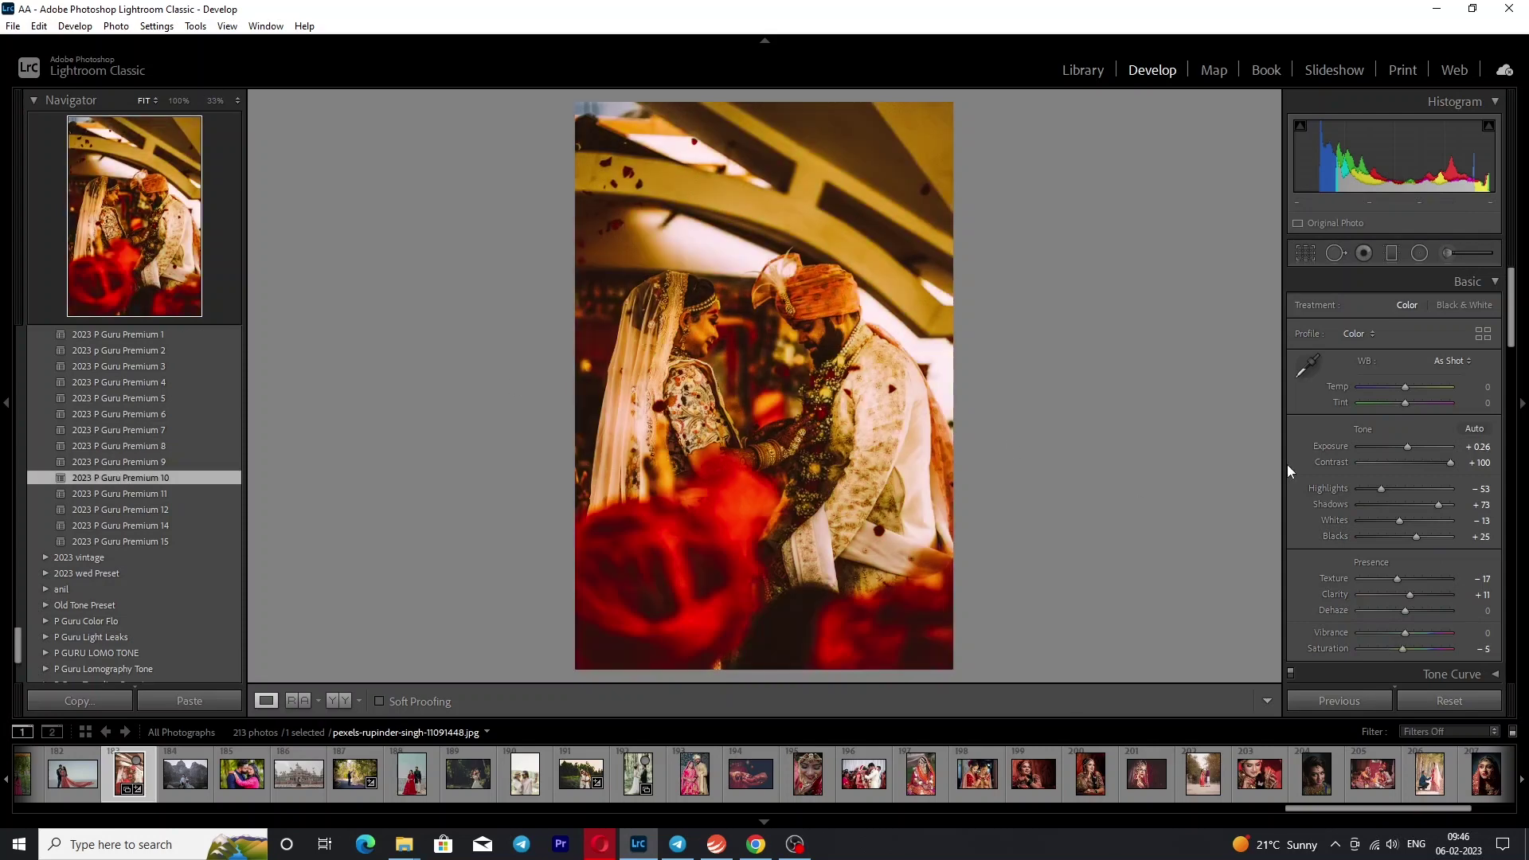
{"action": "left_click_drag", "start_coordinate": [1406, 447], "coordinate": [1410, 446]}
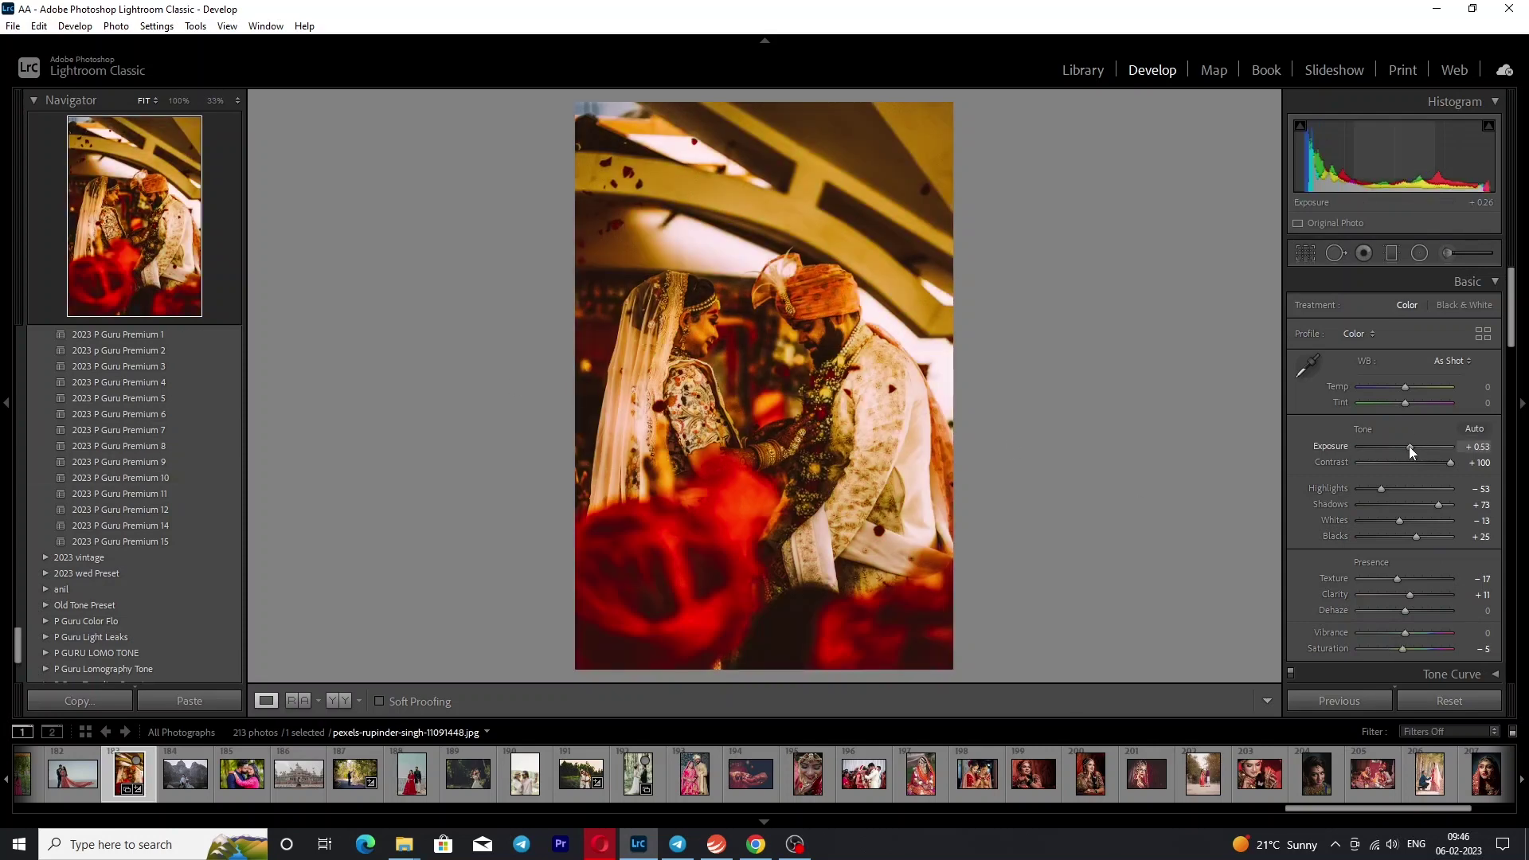
{"action": "mouse_move", "coordinate": [1409, 446]}
{"action": "left_mouse_down"}
{"action": "mouse_move", "coordinate": [1433, 468]}
{"action": "mouse_move", "coordinate": [1417, 461]}
{"action": "left_mouse_up"}
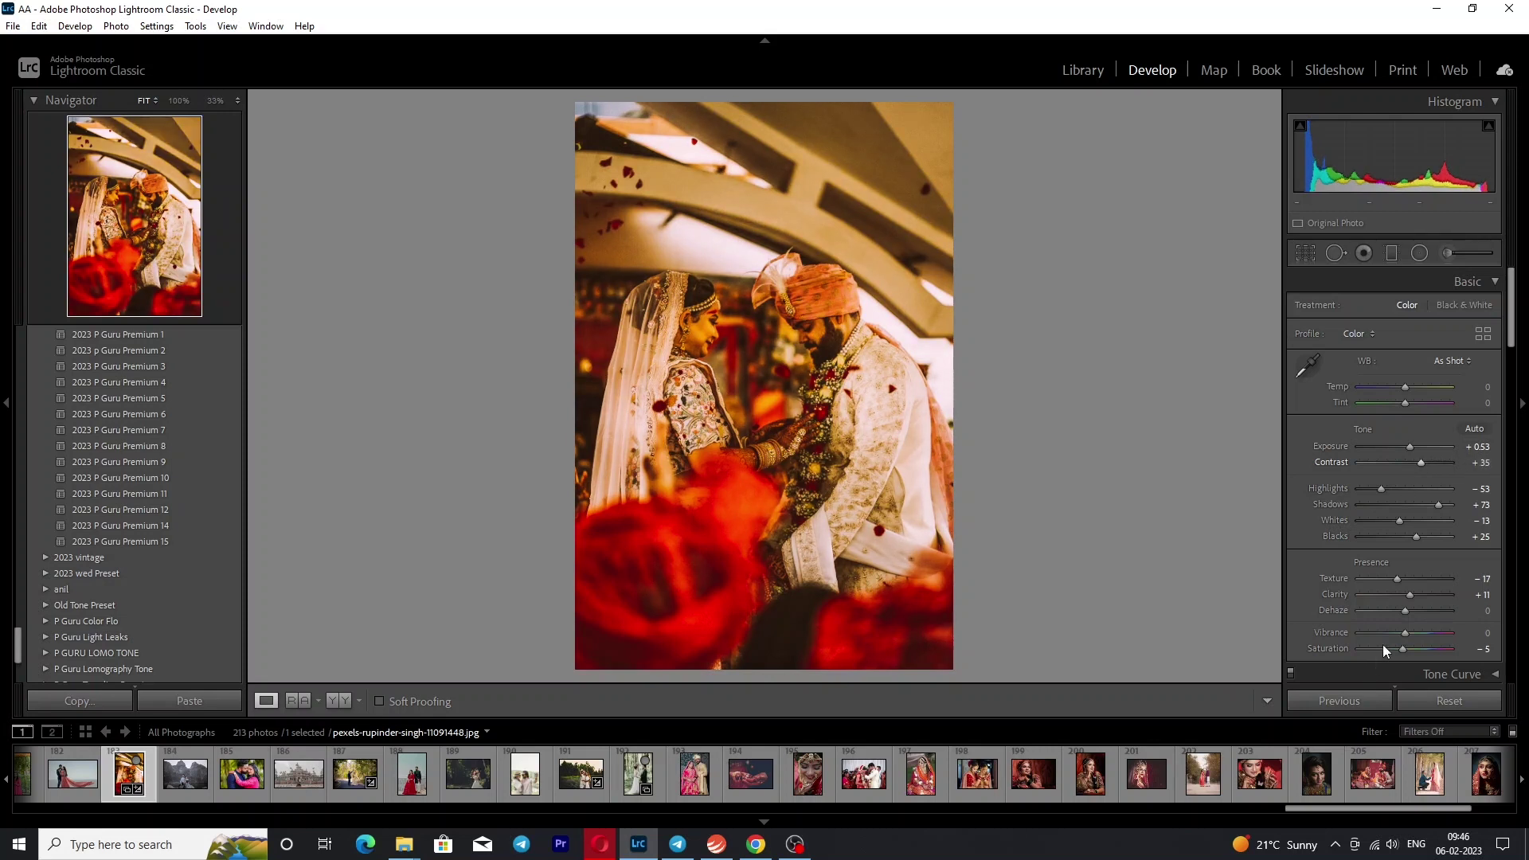
{"action": "left_click_drag", "start_coordinate": [1405, 632], "coordinate": [1397, 633]}
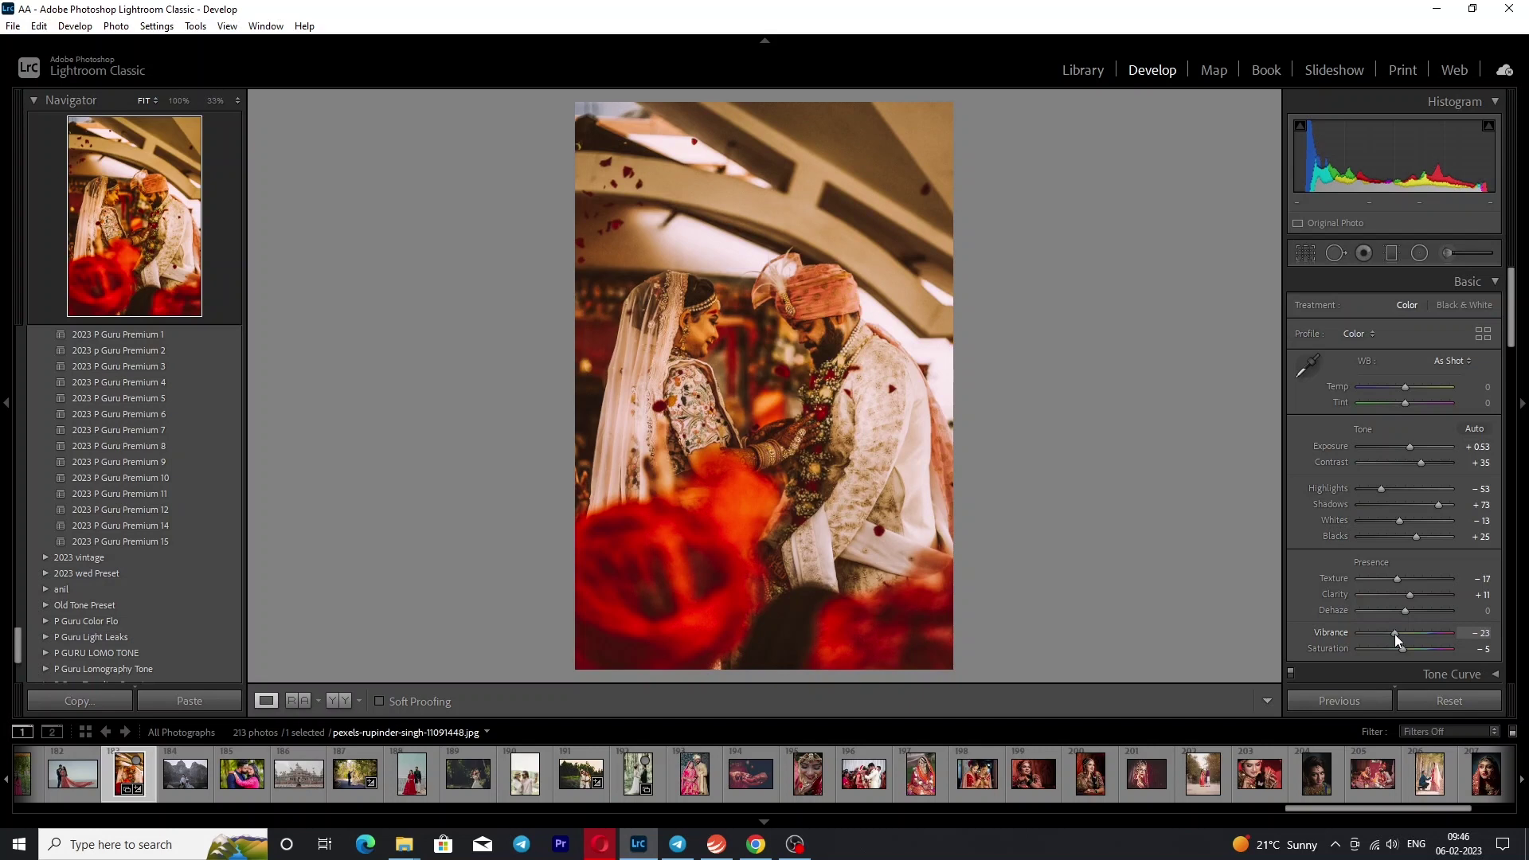
{"action": "left_click_drag", "start_coordinate": [1402, 649], "coordinate": [1397, 647]}
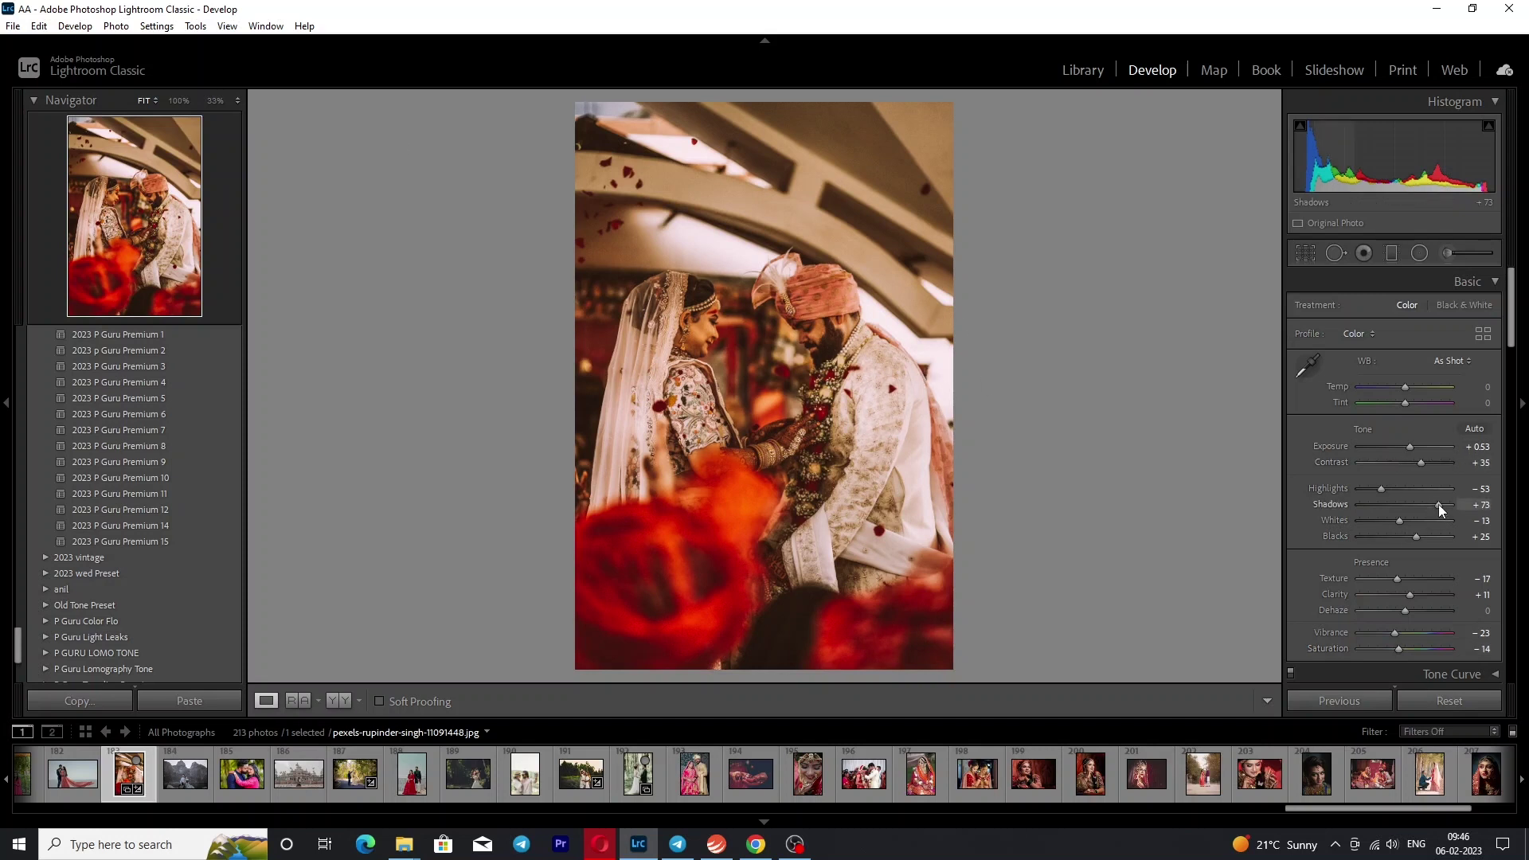
Compare the Premium 10 edit with the original, then view it alone with Premium 10 reselected.
{"action": "left_click", "coordinate": [338, 700]}
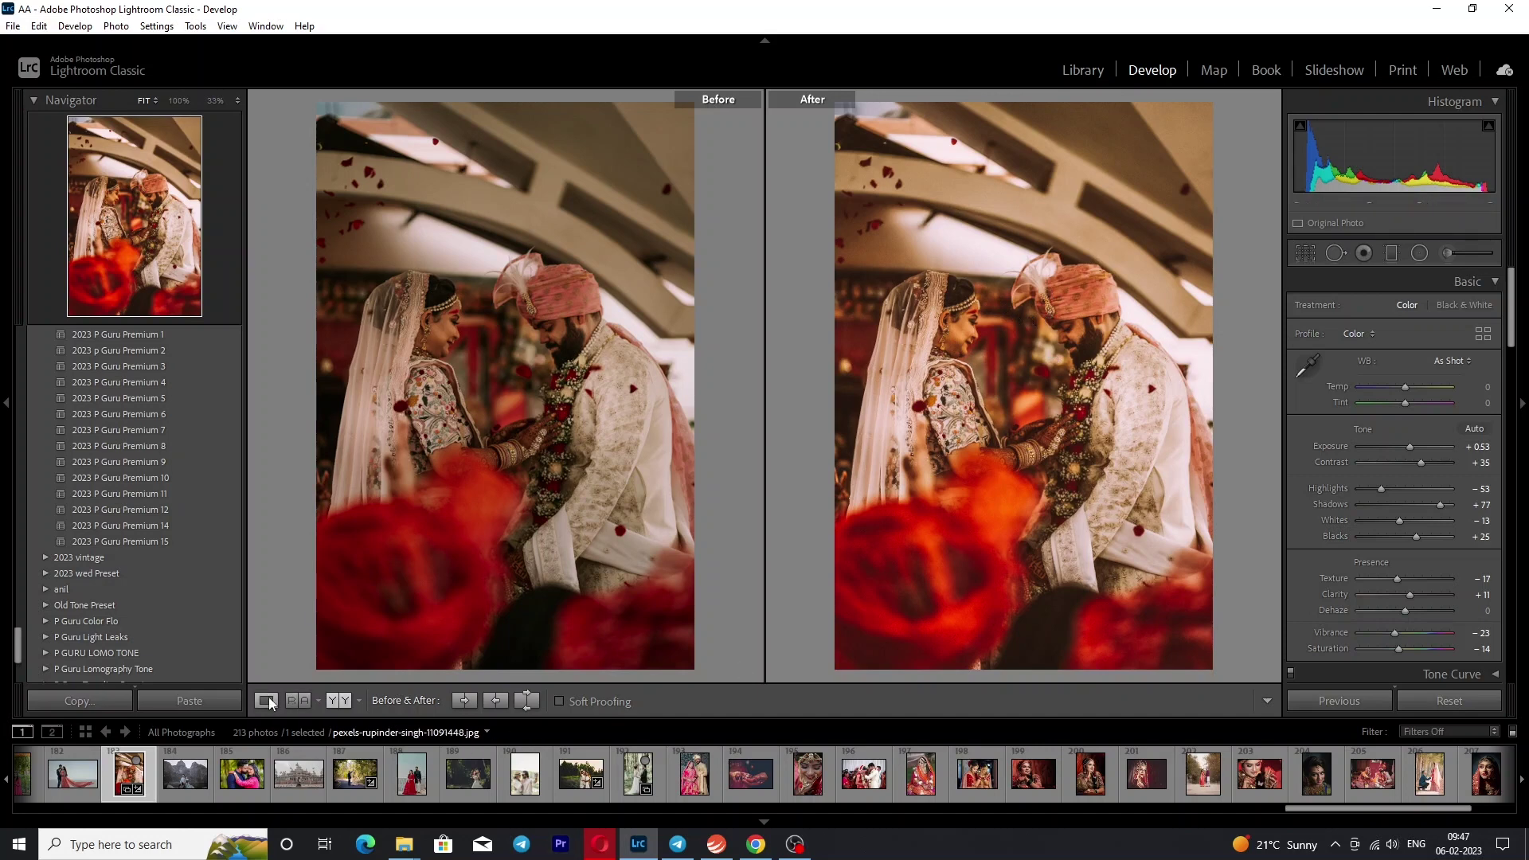
{"action": "left_click", "coordinate": [267, 700]}
{"action": "left_click", "coordinate": [169, 480]}
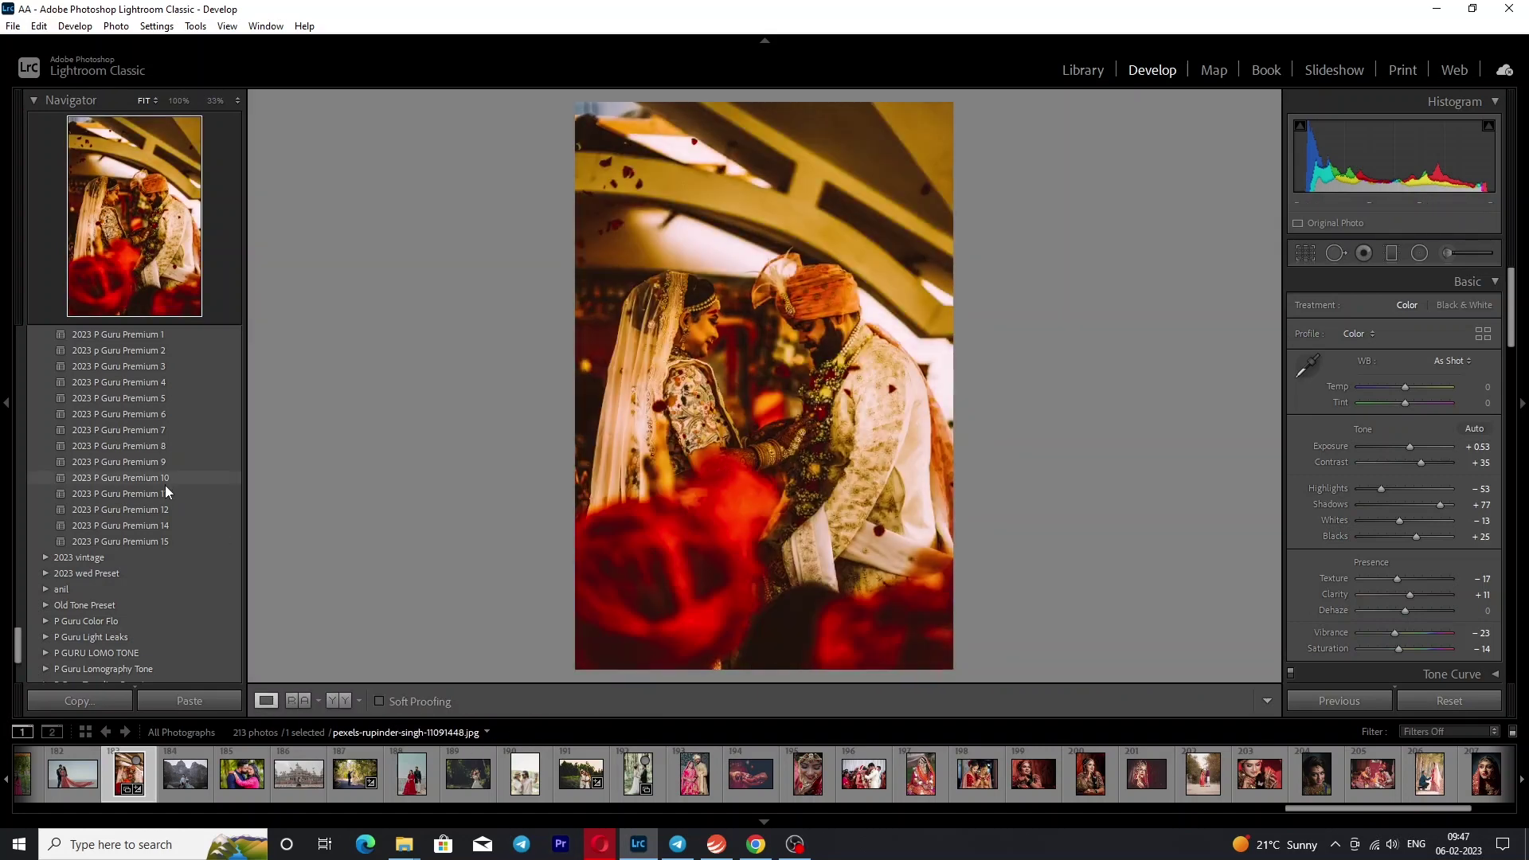
Set Premium 11 to exposure +0.61, contrast +46 and saturation -35, then compare with the original.
{"action": "left_click", "coordinate": [164, 492]}
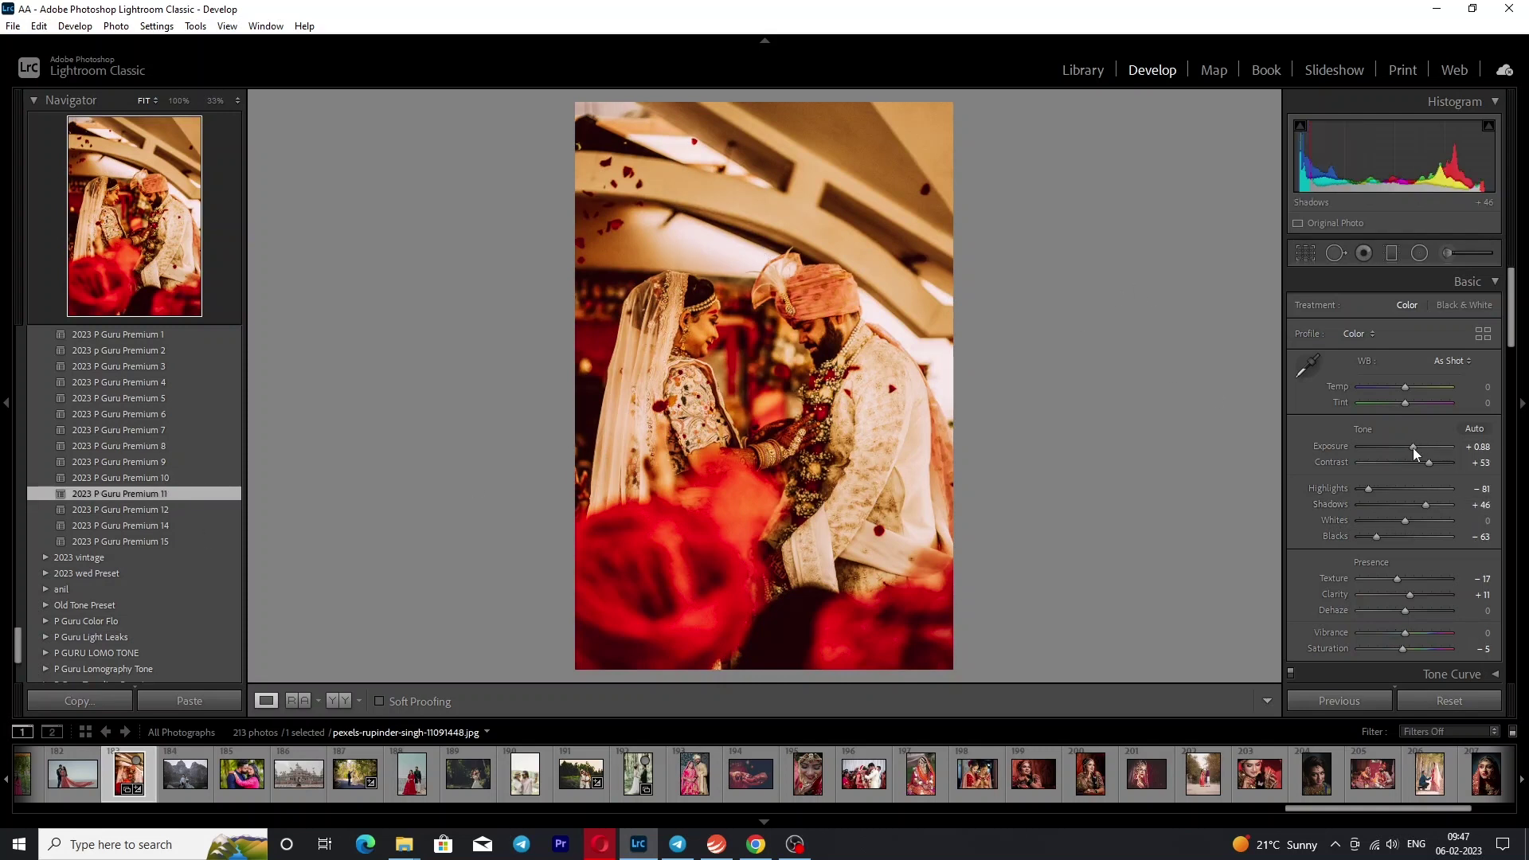
{"action": "left_click_drag", "start_coordinate": [1413, 447], "coordinate": [1410, 448]}
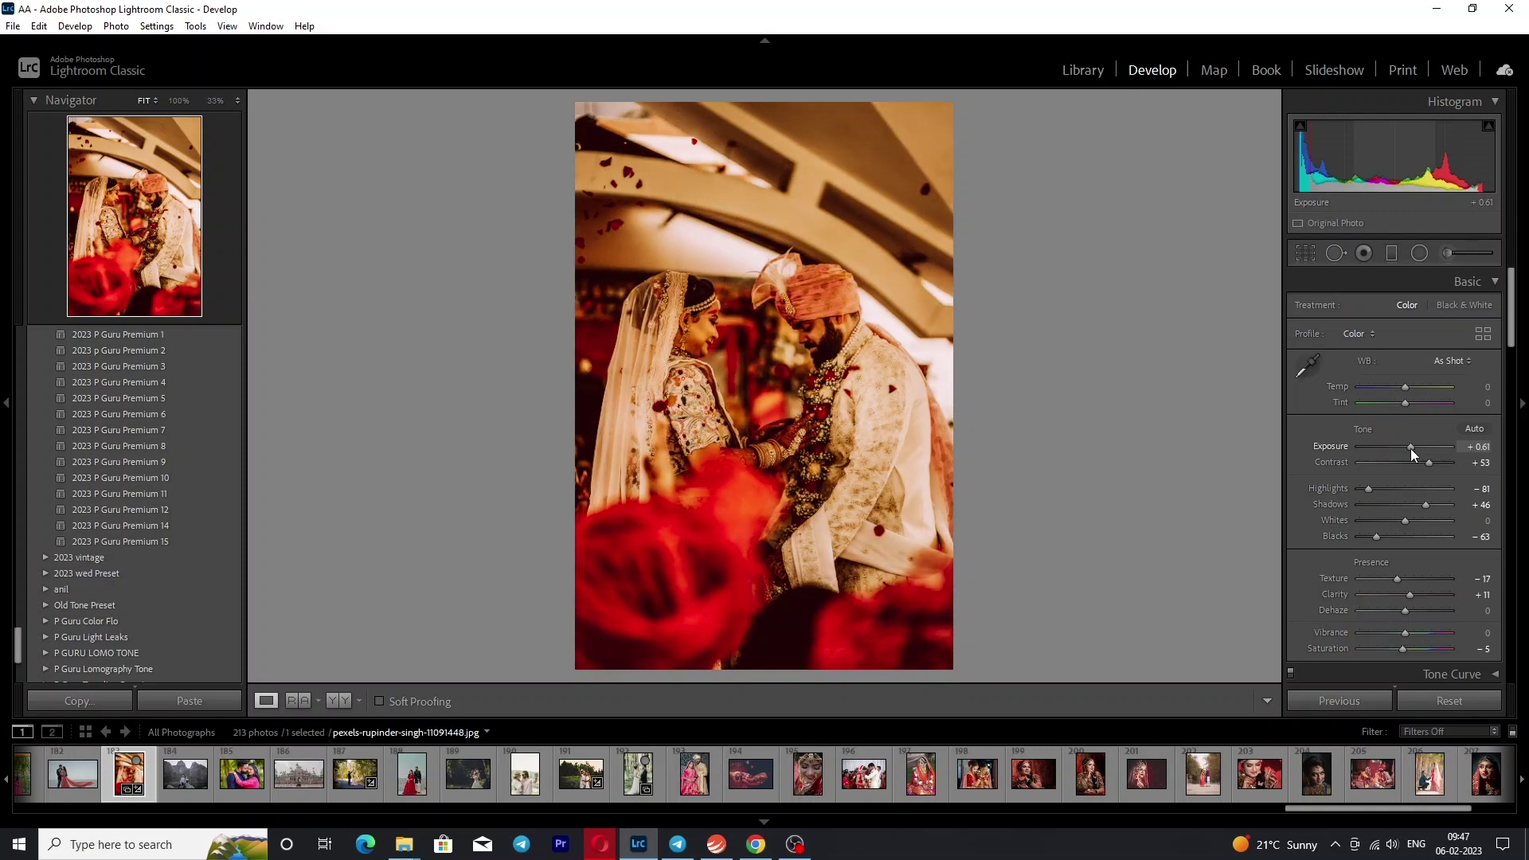
{"action": "left_click", "coordinate": [1425, 464]}
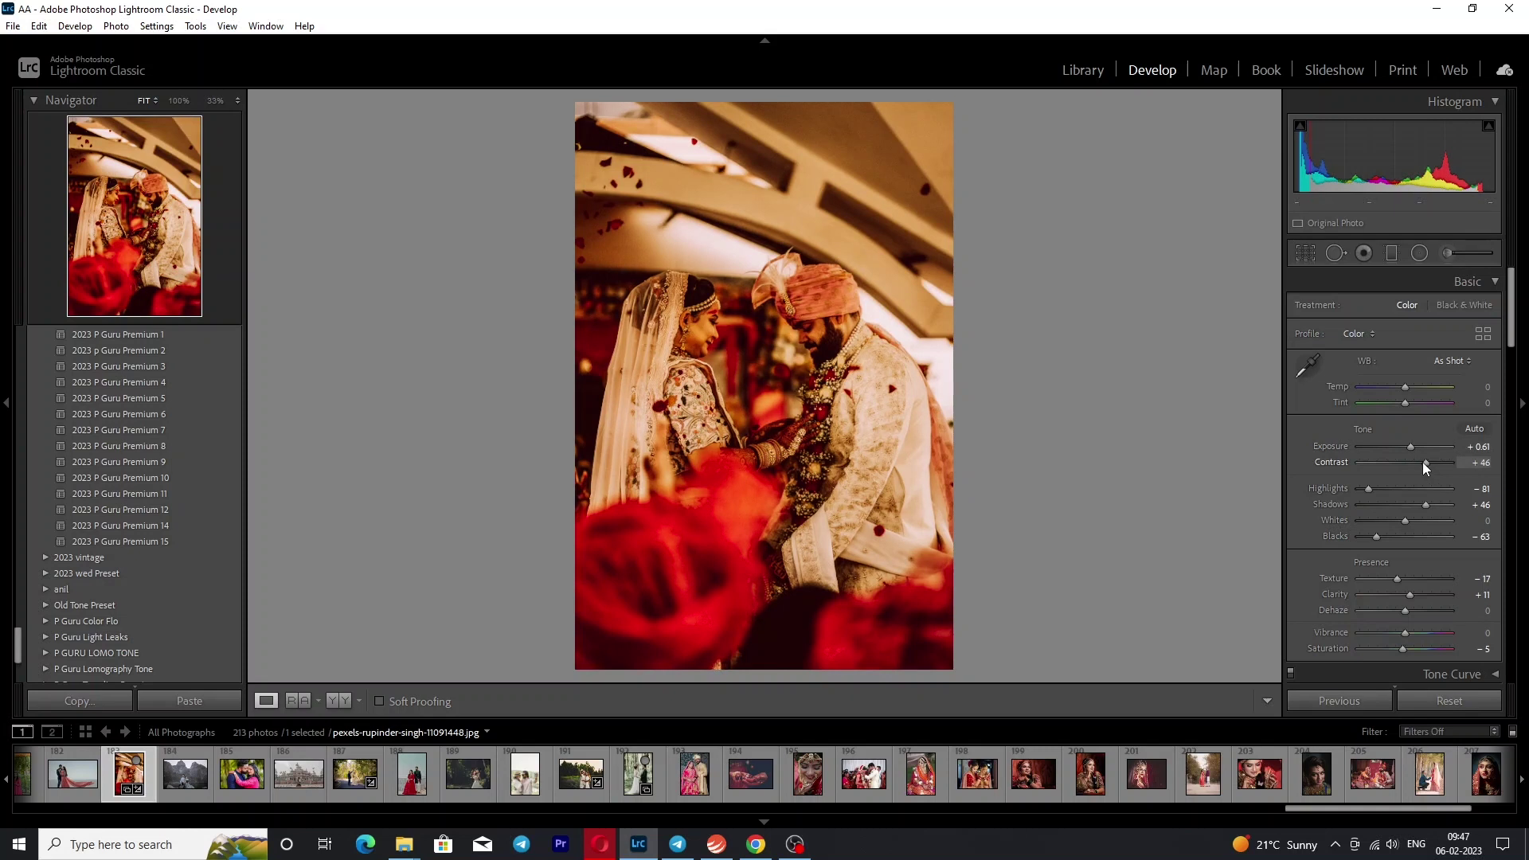
{"action": "left_click_drag", "start_coordinate": [1402, 647], "coordinate": [1384, 647]}
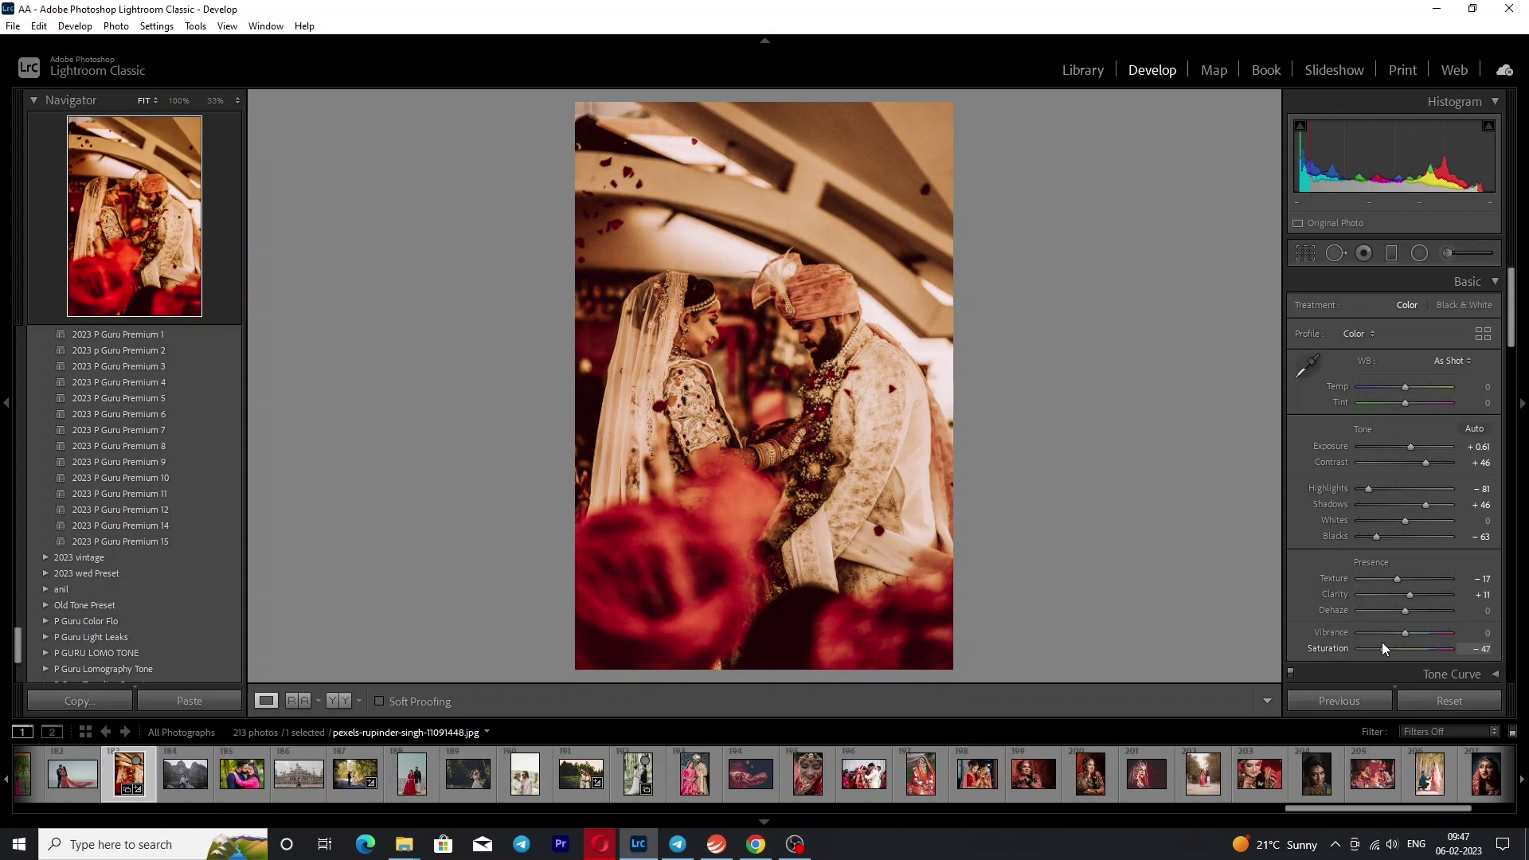
{"action": "left_click_drag", "start_coordinate": [1387, 647], "coordinate": [1390, 647]}
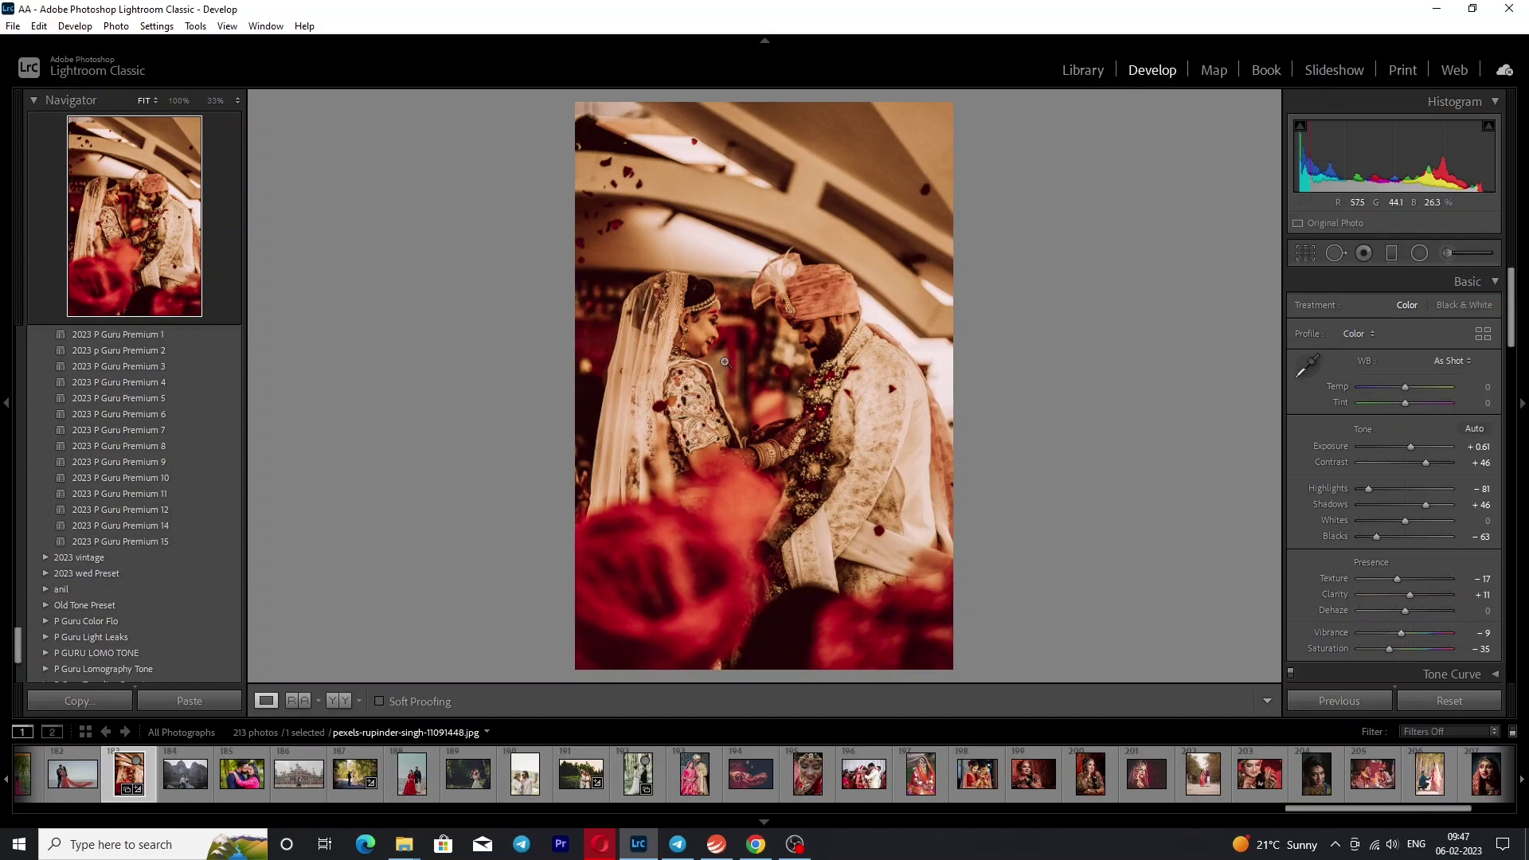
{"action": "left_click", "coordinate": [343, 700]}
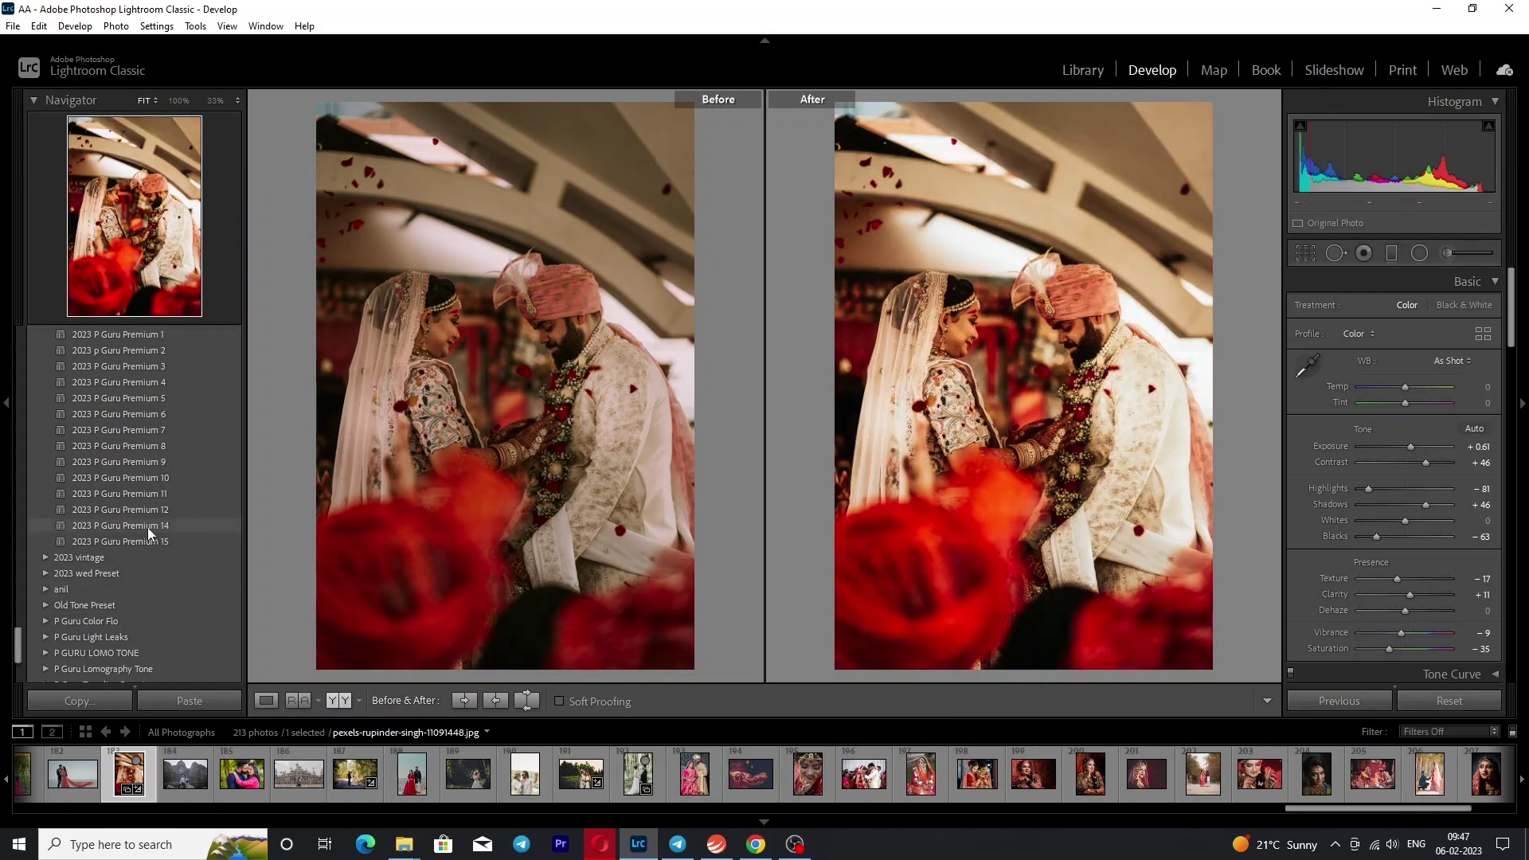
Apply the 2023 P Guru Premium 12 preset with contrast +37 and highlights -60, compared with the original.
{"action": "left_click", "coordinate": [148, 526]}
{"action": "left_click", "coordinate": [266, 701]}
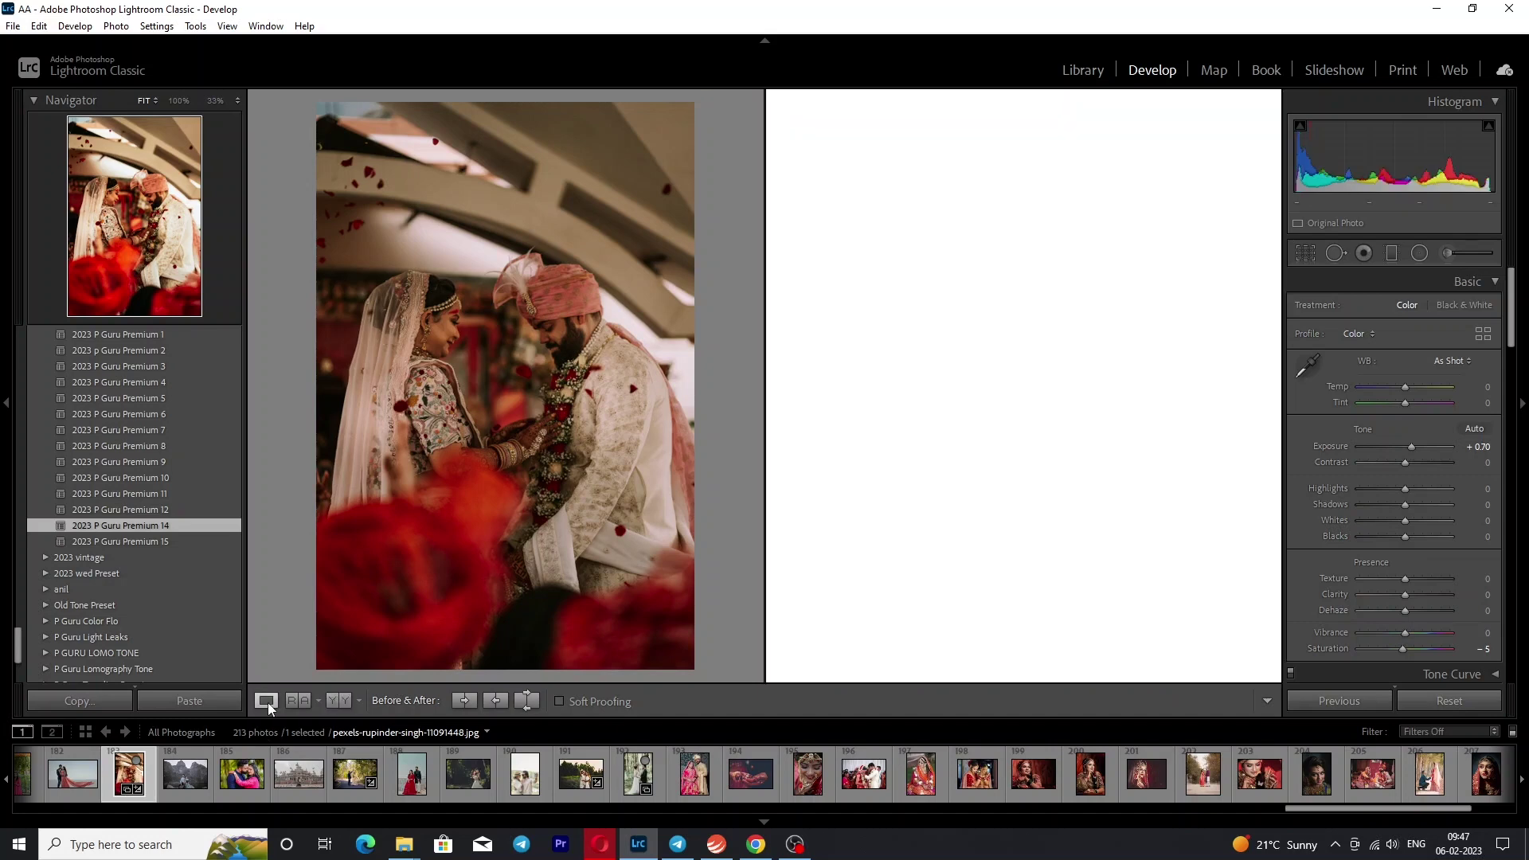
{"action": "left_click", "coordinate": [154, 510]}
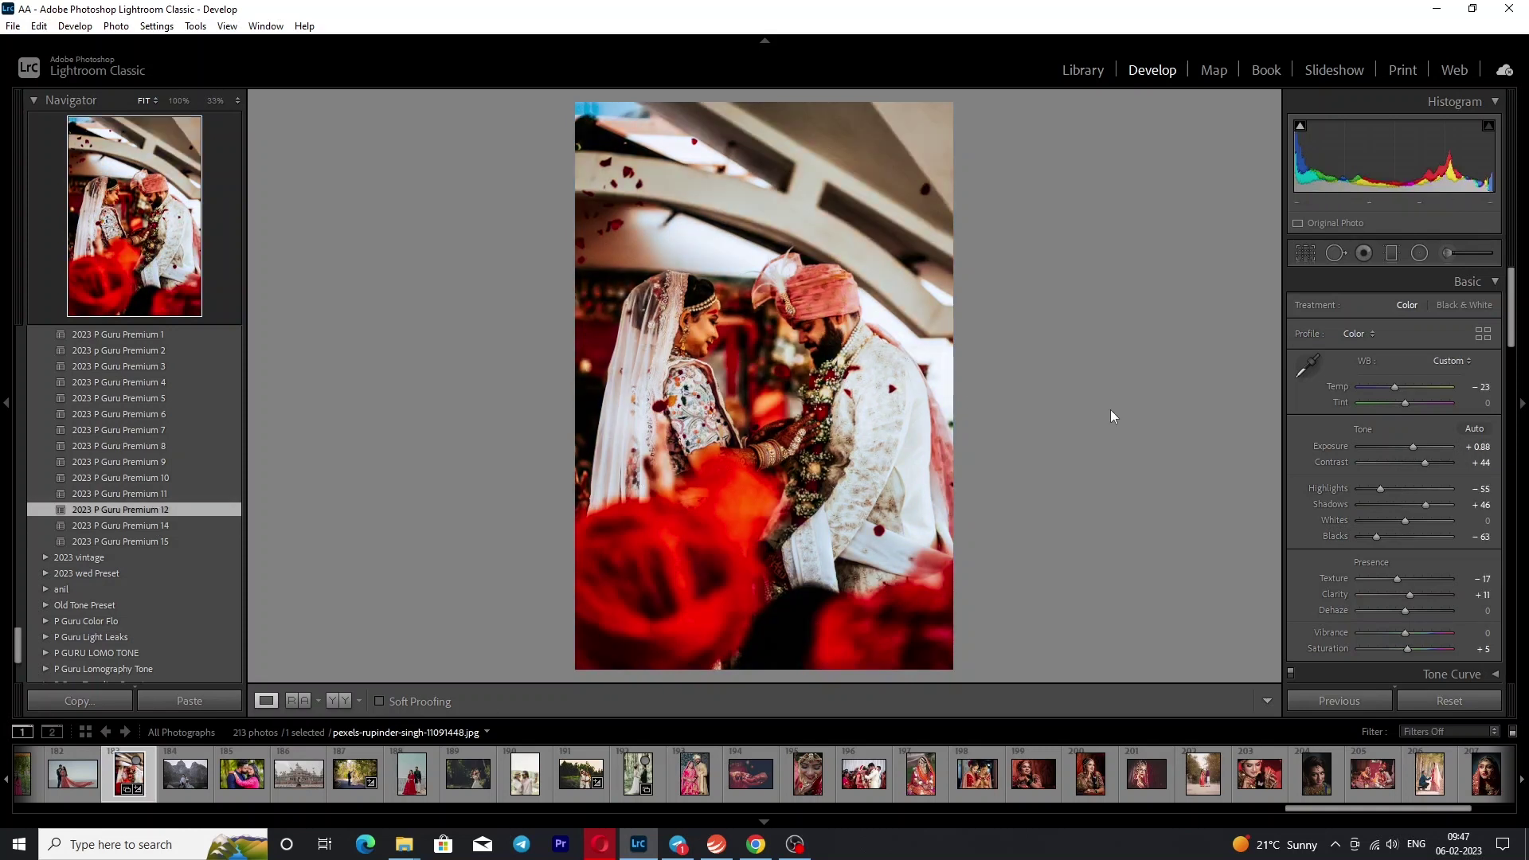
{"action": "left_click_drag", "start_coordinate": [1425, 464], "coordinate": [1421, 463]}
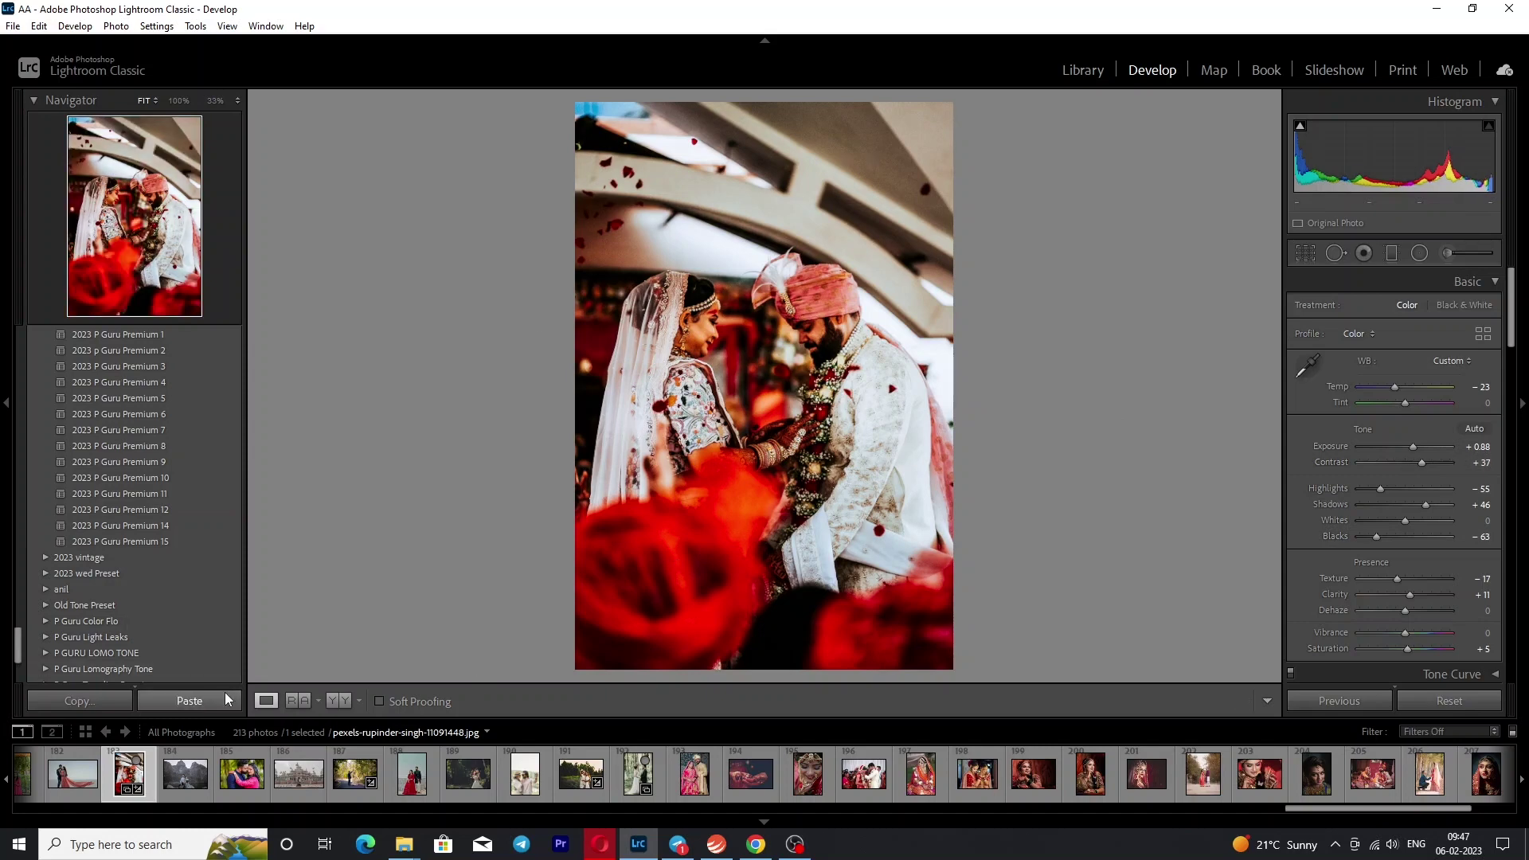
{"action": "left_click", "coordinate": [332, 702]}
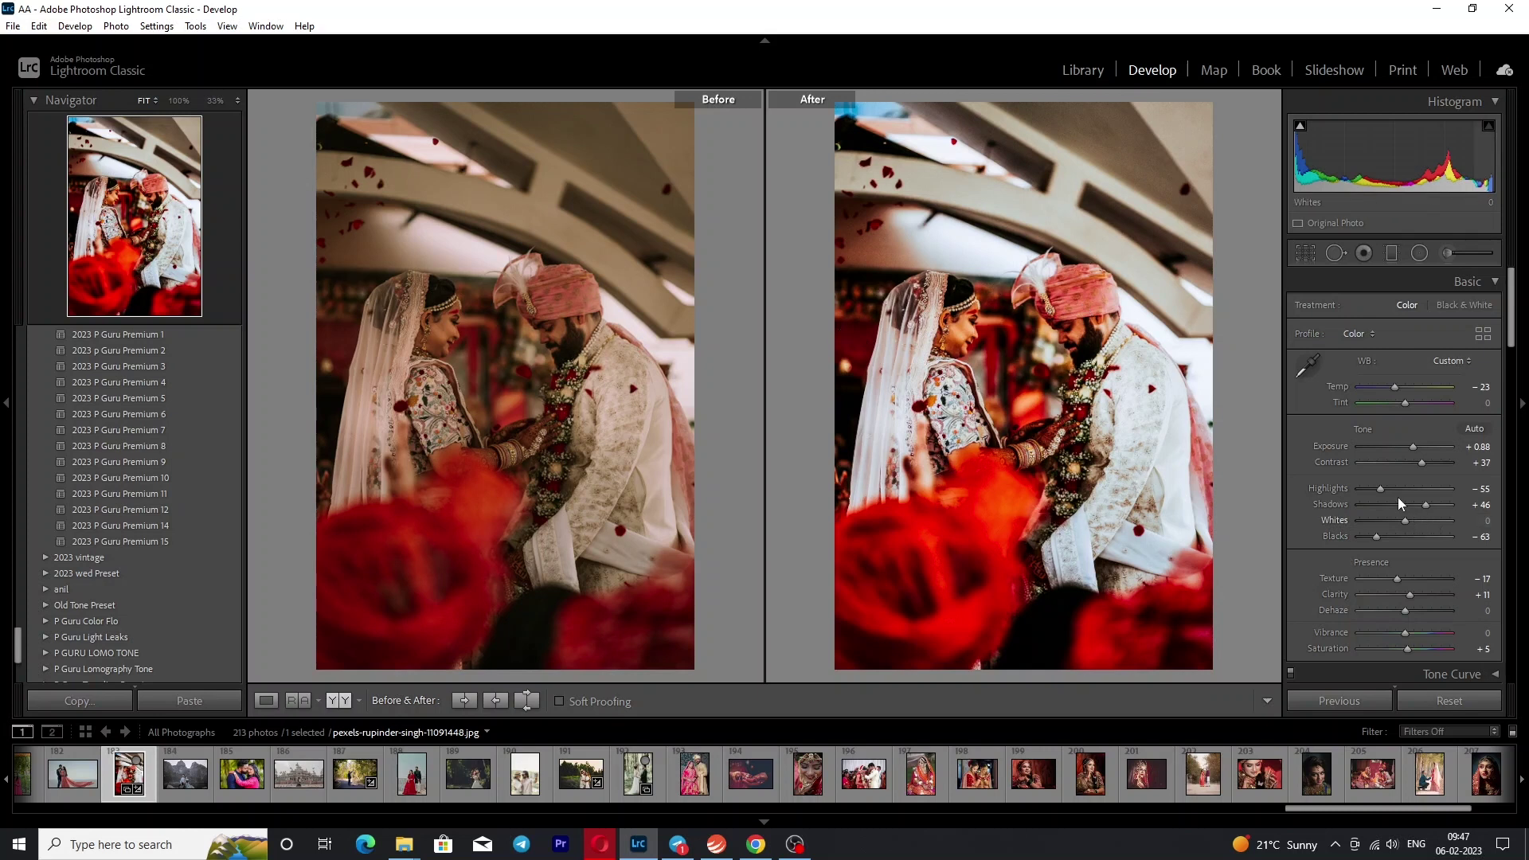
{"action": "left_click_drag", "start_coordinate": [1380, 488], "coordinate": [1377, 488]}
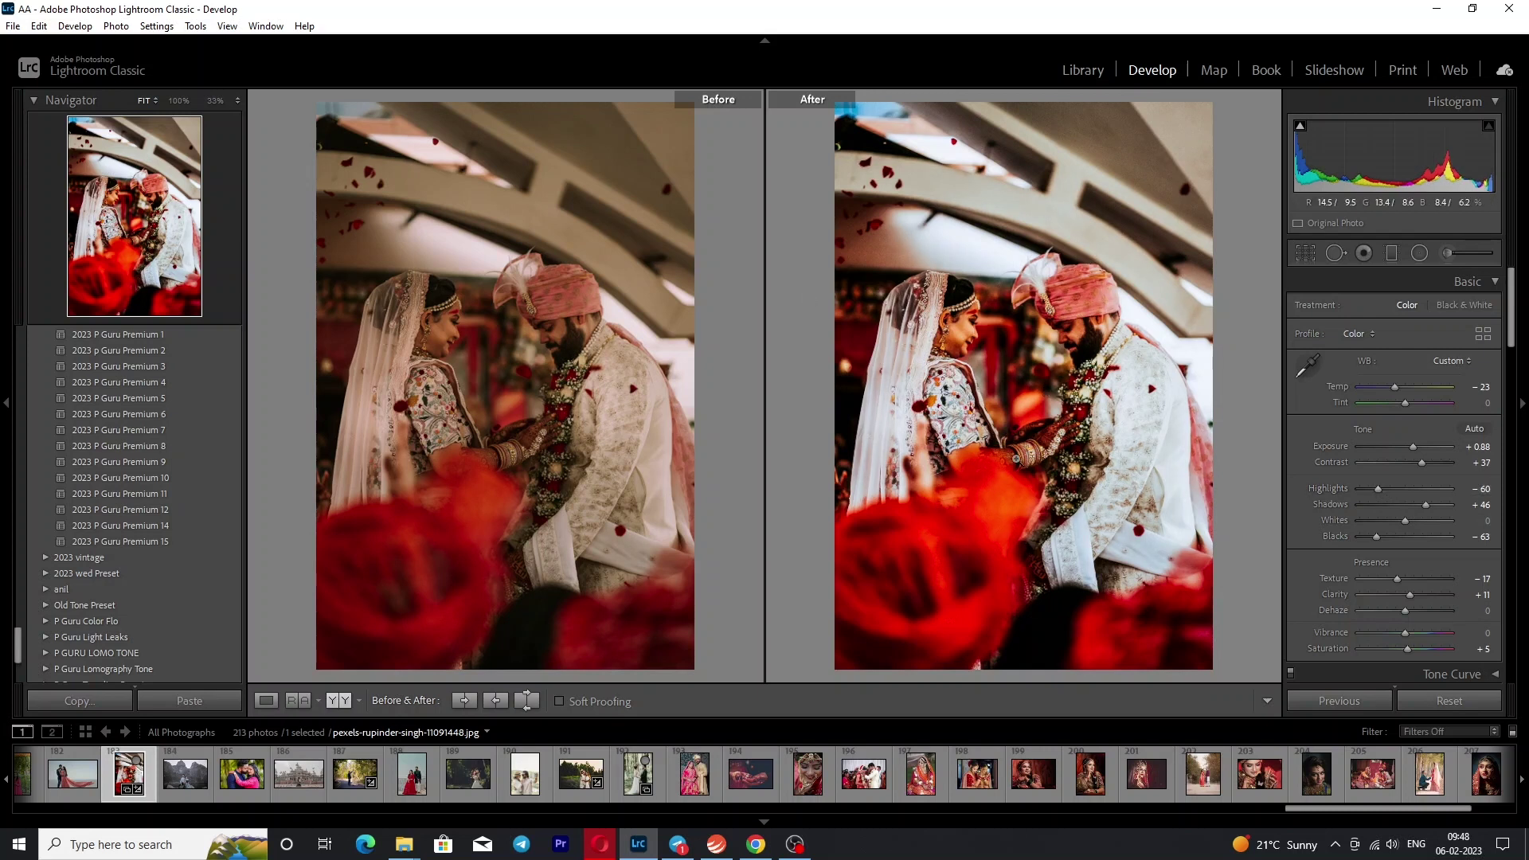
{"action": "left_click", "coordinate": [154, 526]}
Raise the Premium 14 look to exposure +0.88 and vibrance +4, viewed side by side with the original.
{"action": "left_click", "coordinate": [270, 701]}
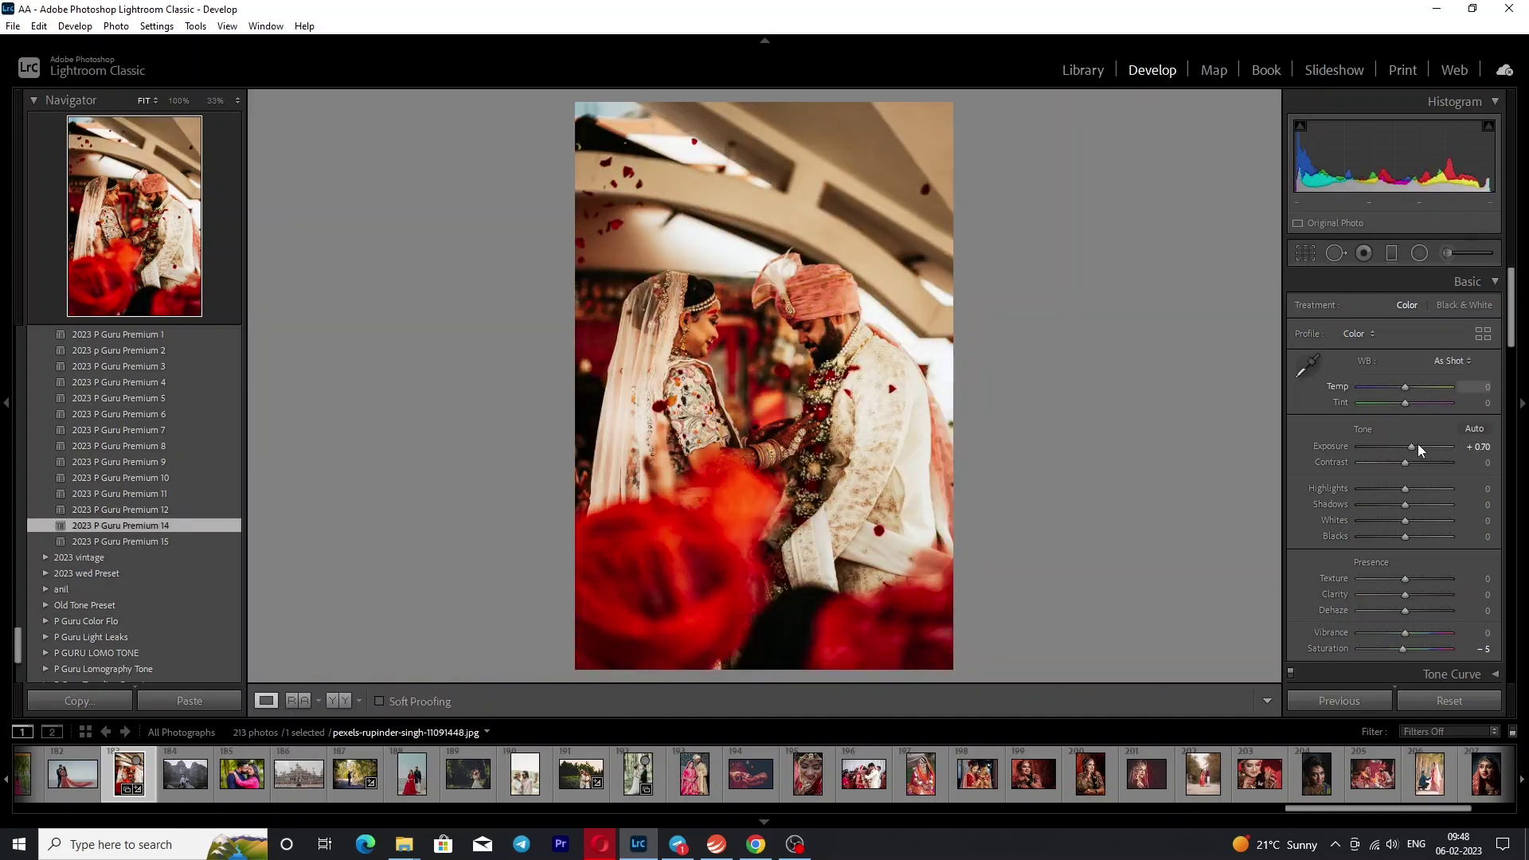
{"action": "left_click_drag", "start_coordinate": [1411, 447], "coordinate": [1413, 447]}
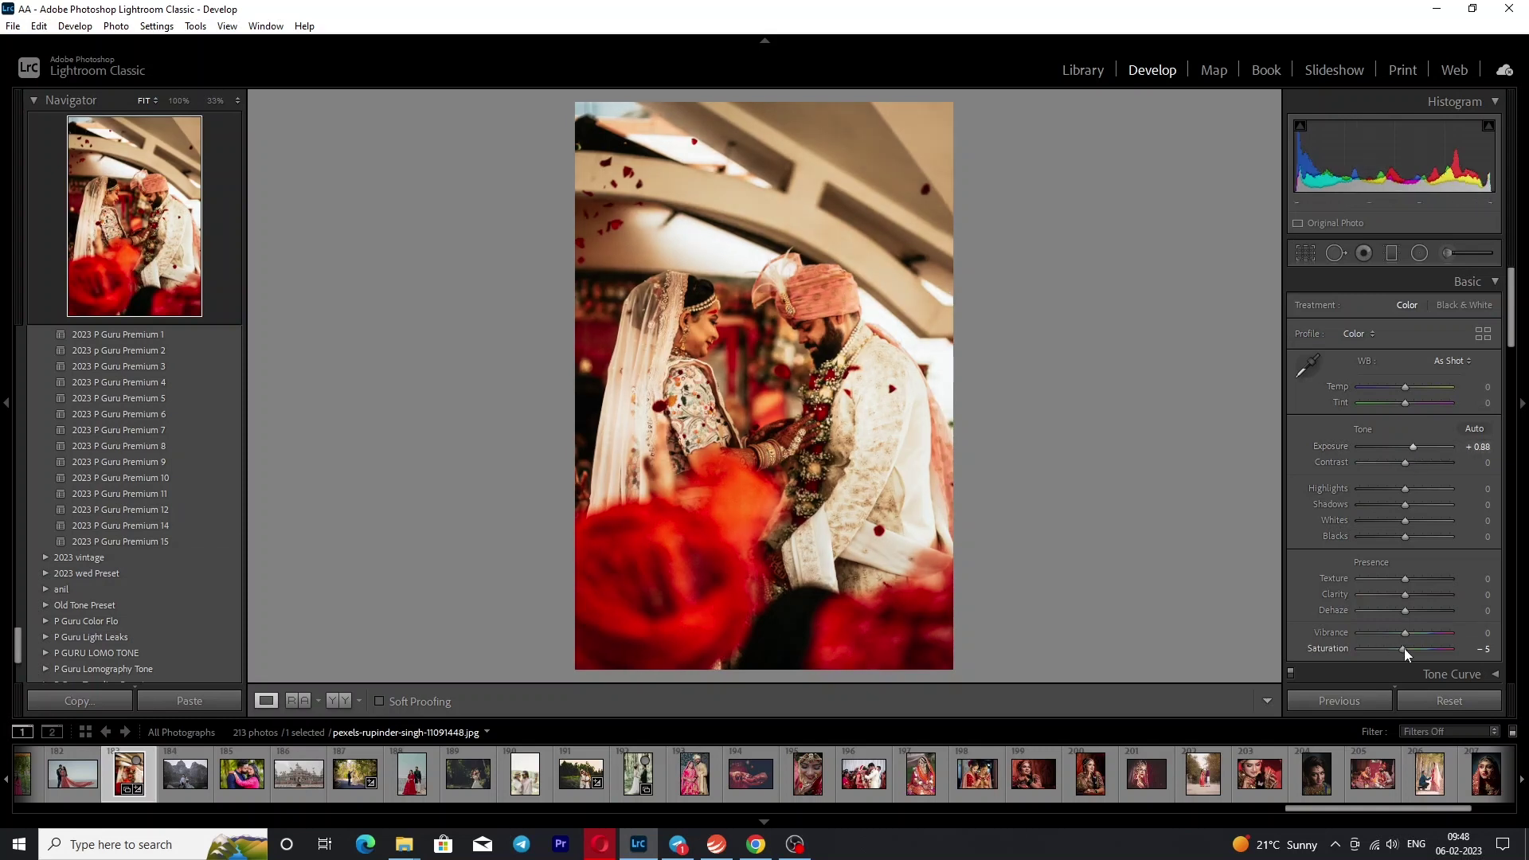
{"action": "left_click_drag", "start_coordinate": [1404, 632], "coordinate": [1406, 632]}
{"action": "left_click", "coordinate": [340, 701]}
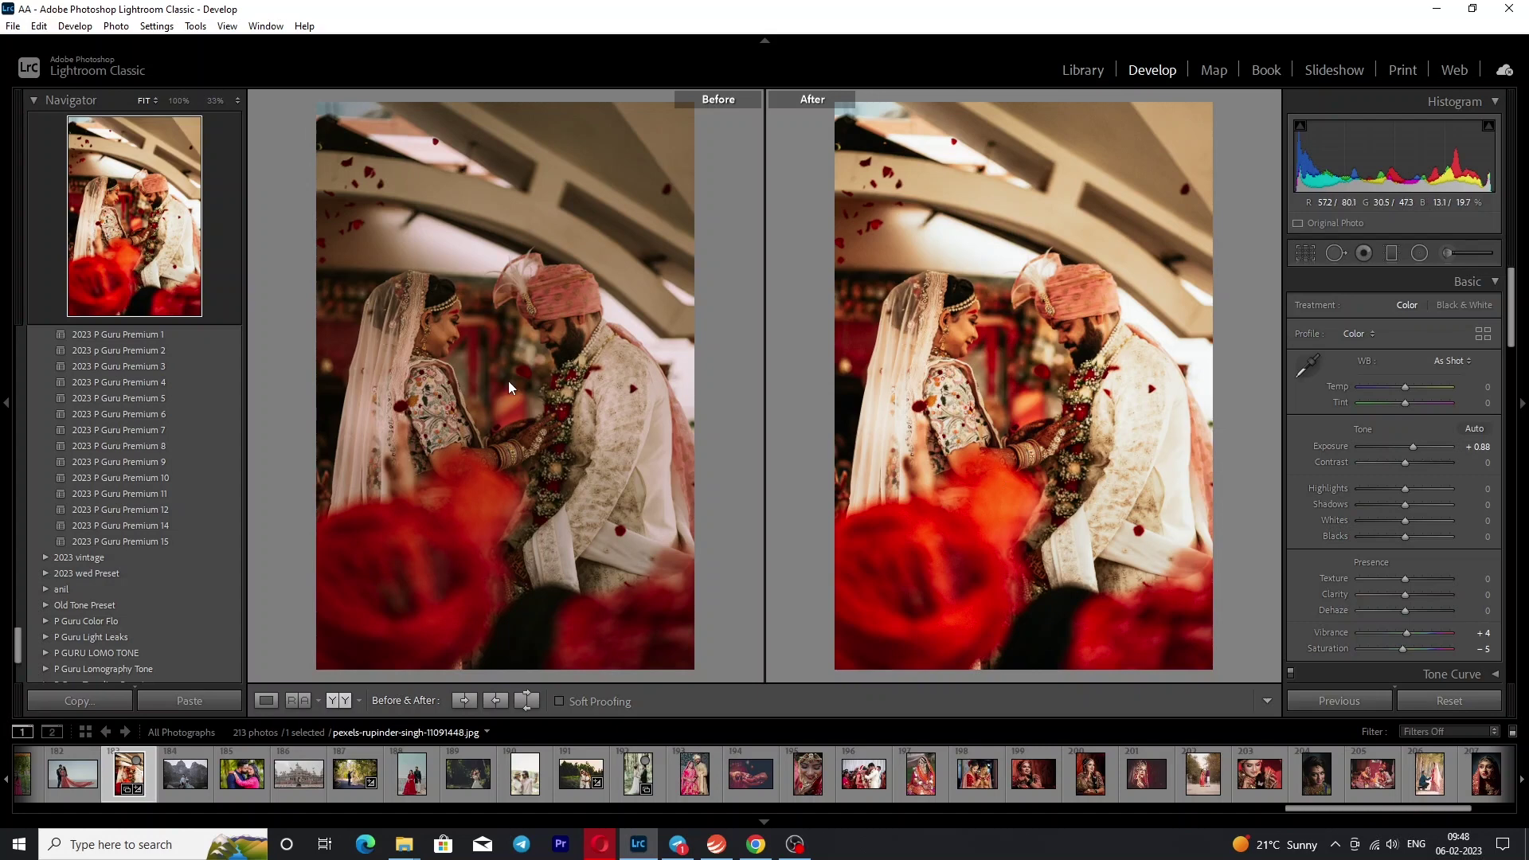
{"action": "left_click", "coordinate": [161, 542]}
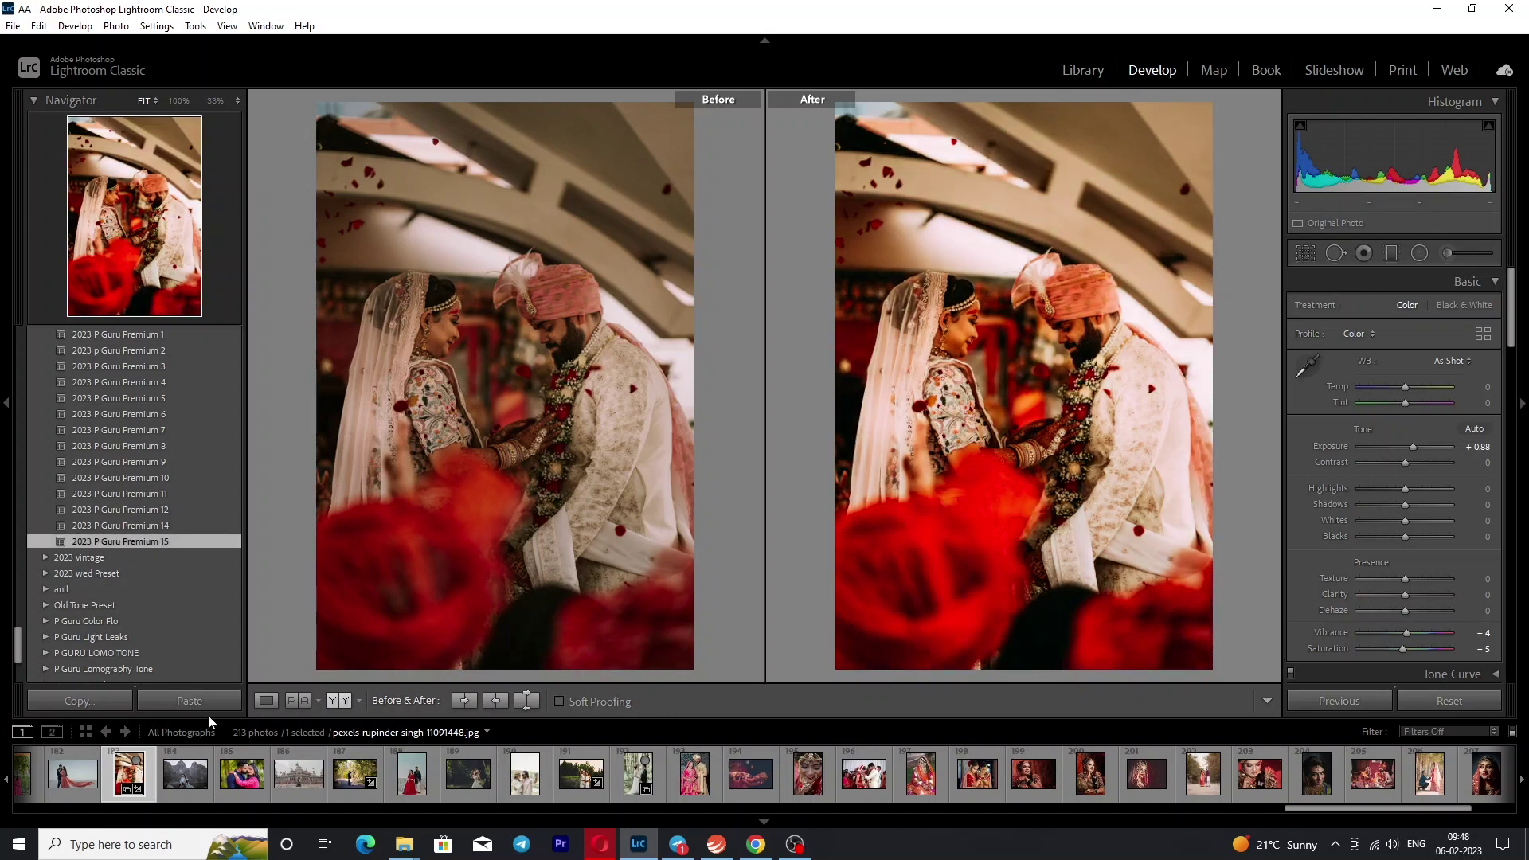
Set the Premium 15 look to exposure +0.97 and highlights -2, compared with the original.
{"action": "left_click", "coordinate": [265, 699]}
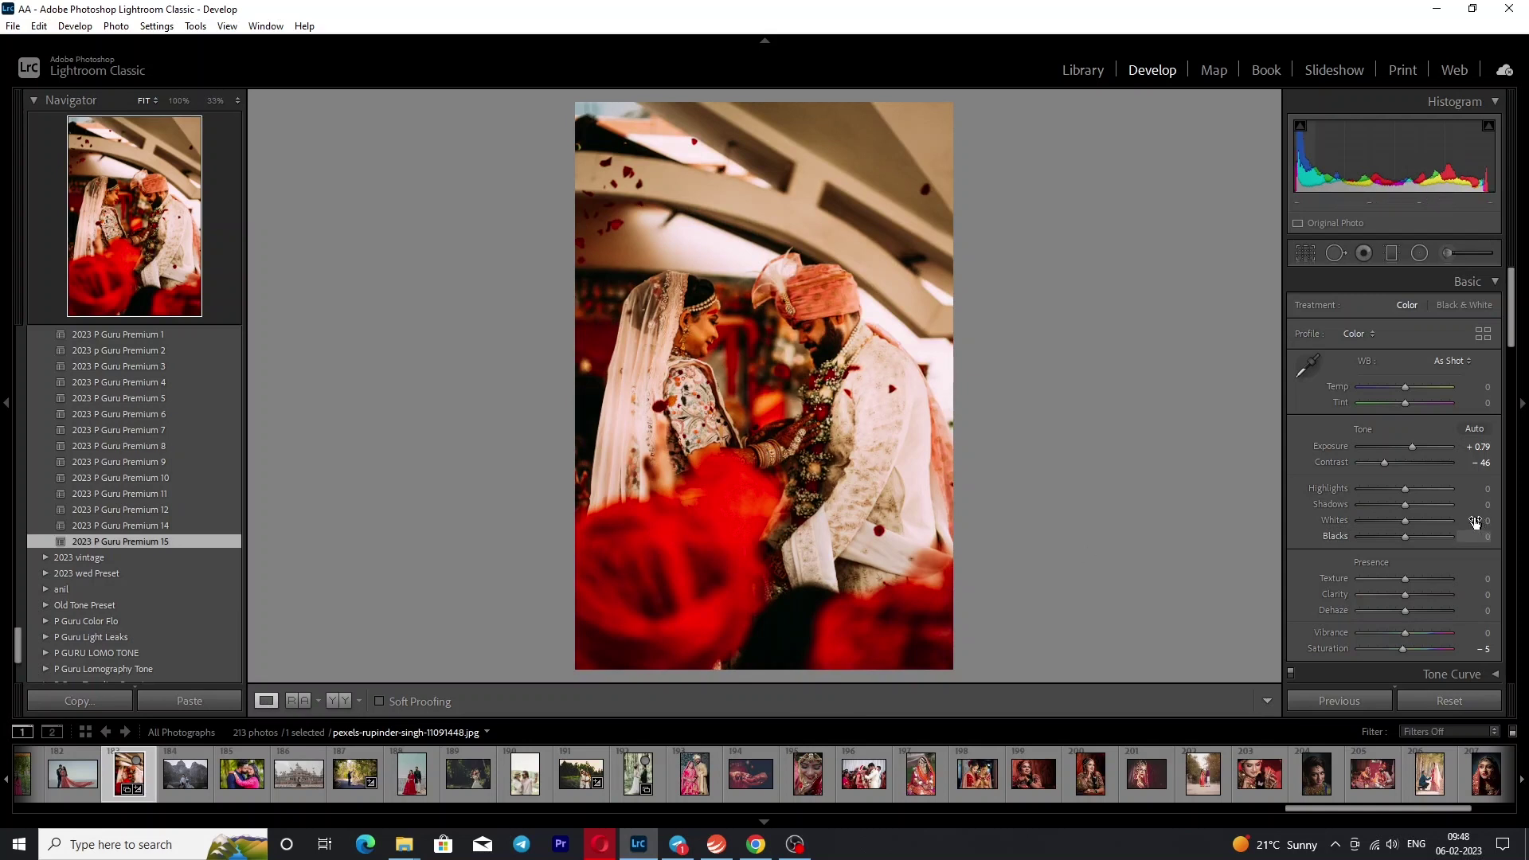
{"action": "left_click", "coordinate": [1413, 447]}
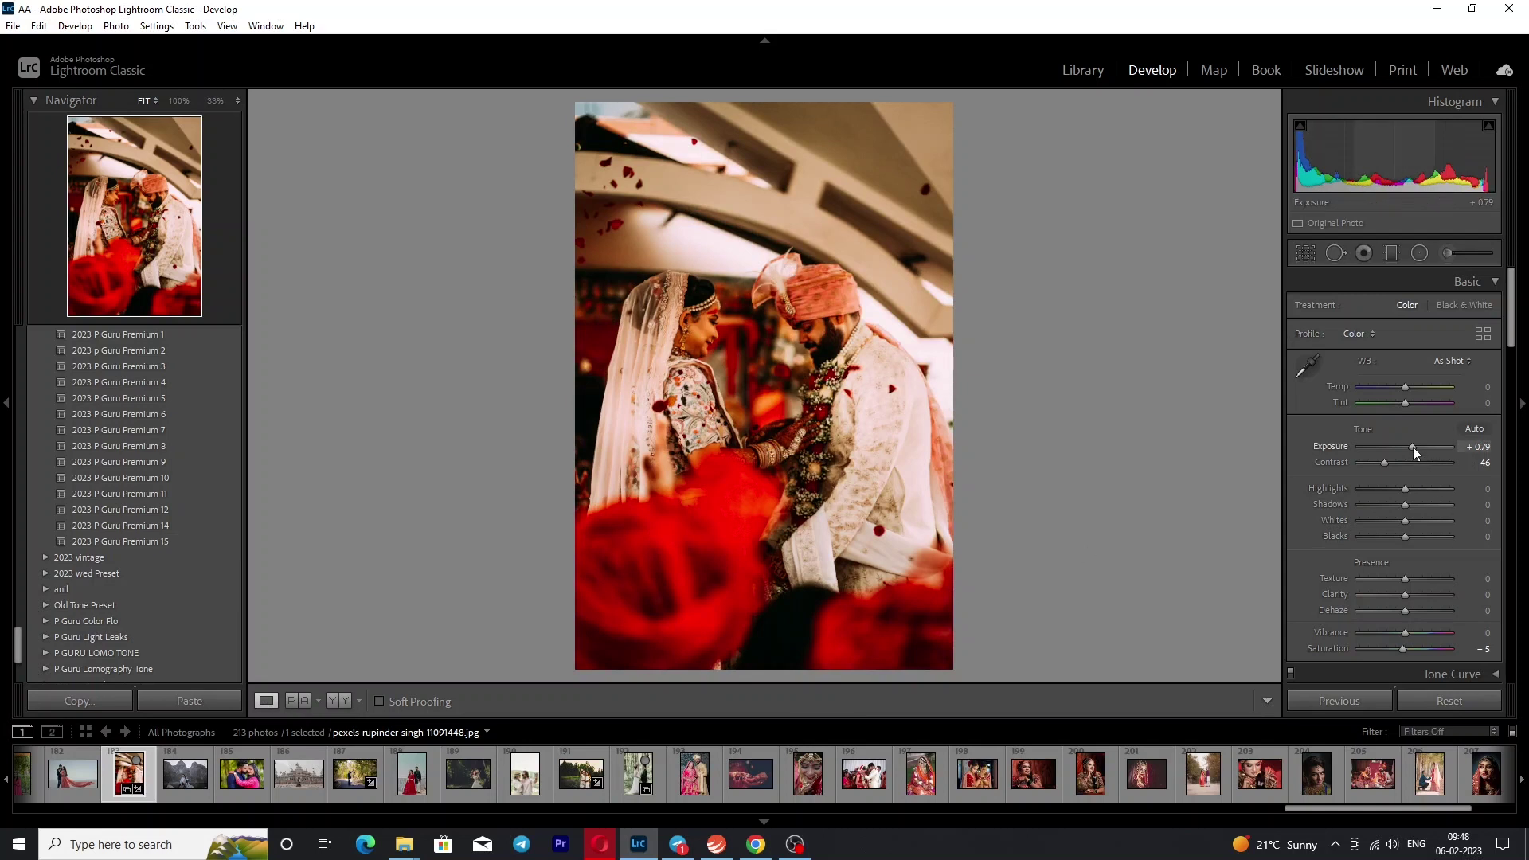
{"action": "left_click_drag", "start_coordinate": [1412, 447], "coordinate": [1414, 446]}
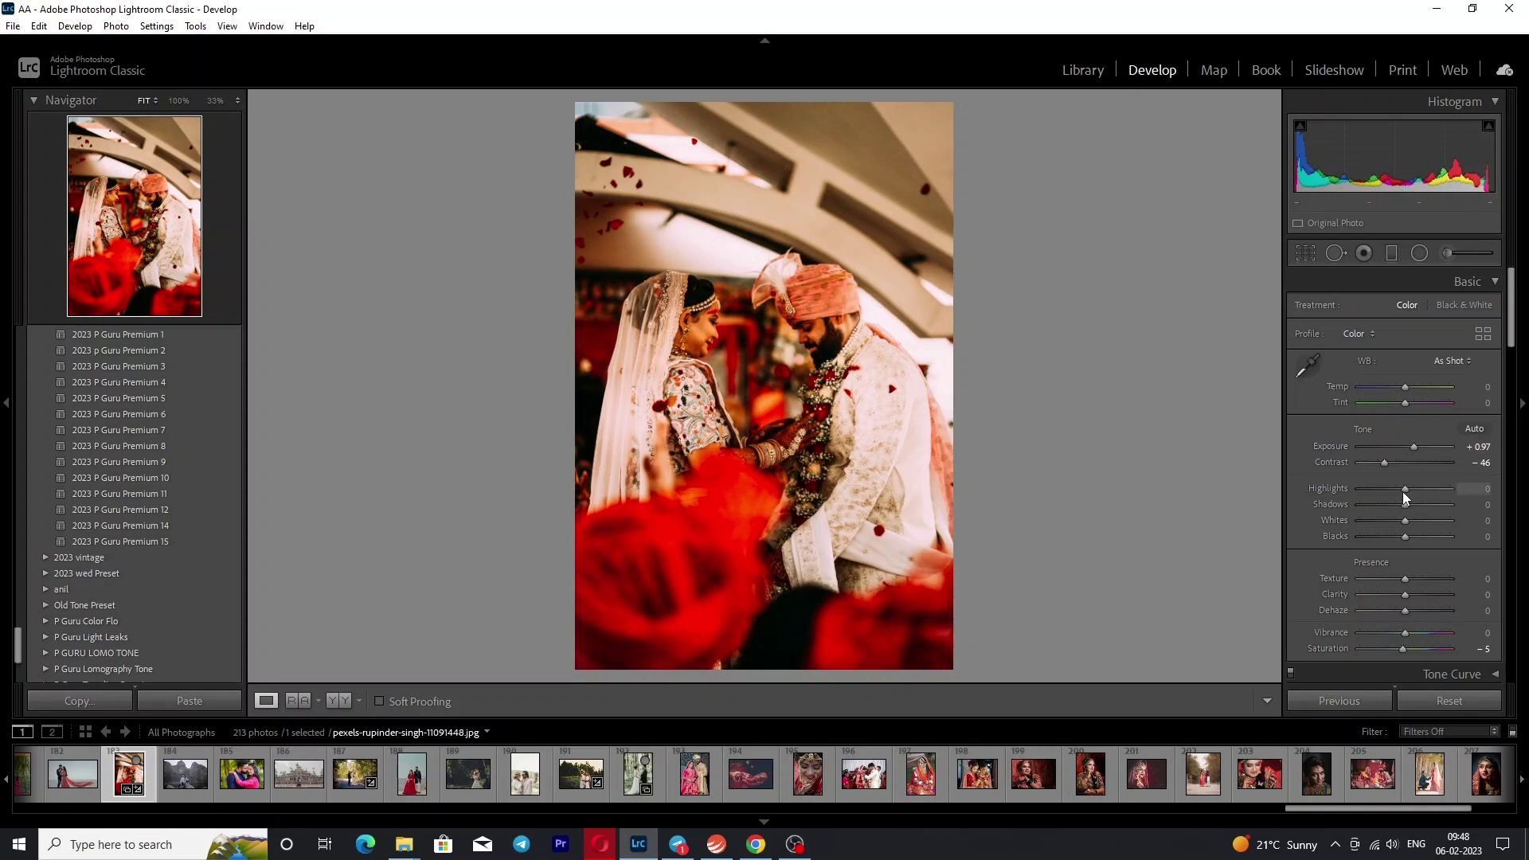
{"action": "left_click_drag", "start_coordinate": [1401, 490], "coordinate": [1404, 490]}
{"action": "left_click", "coordinate": [339, 701]}
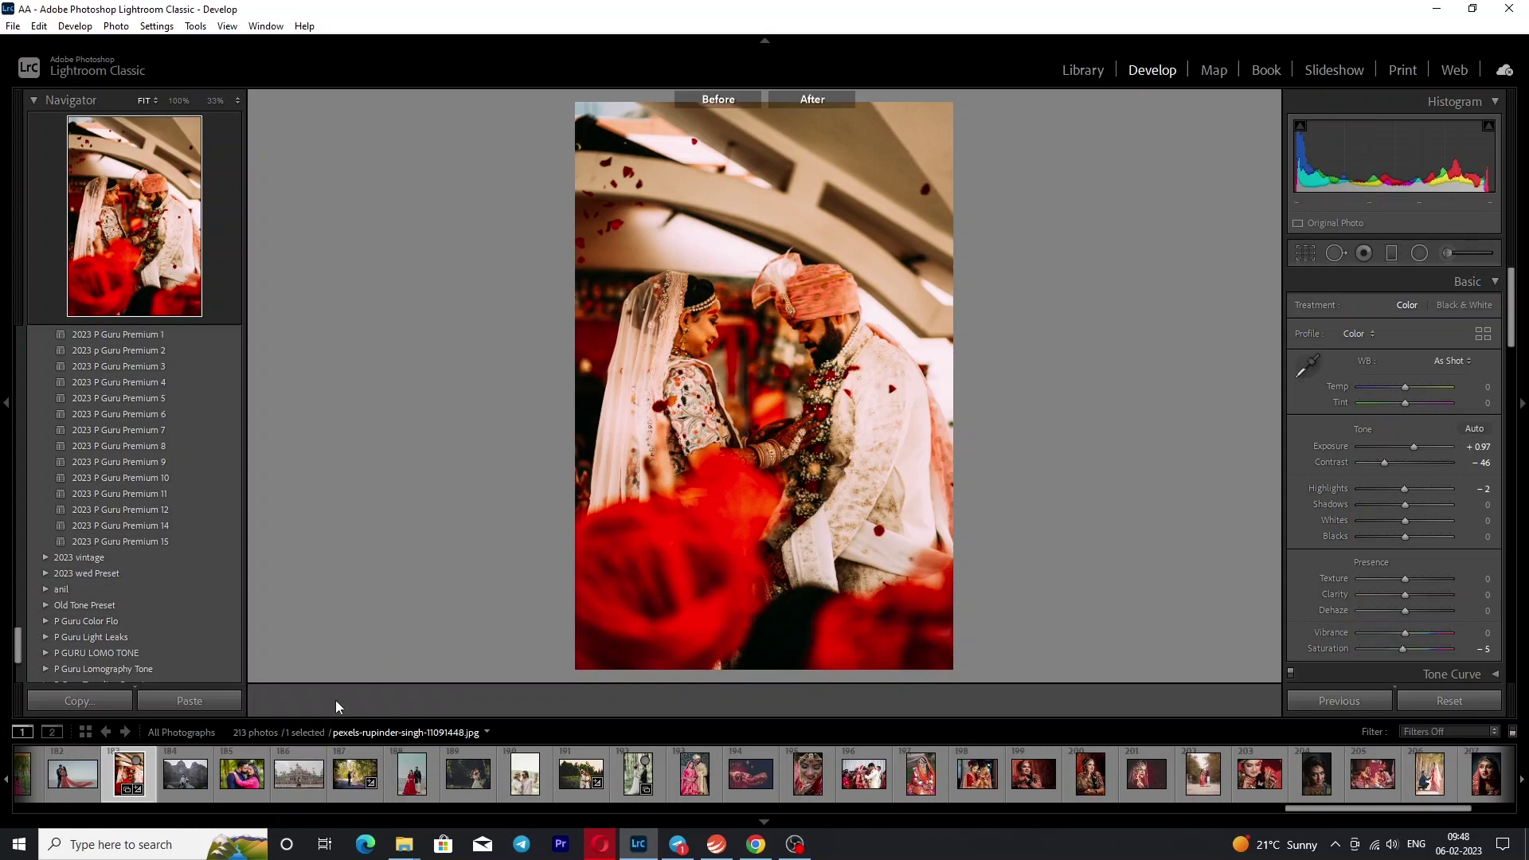